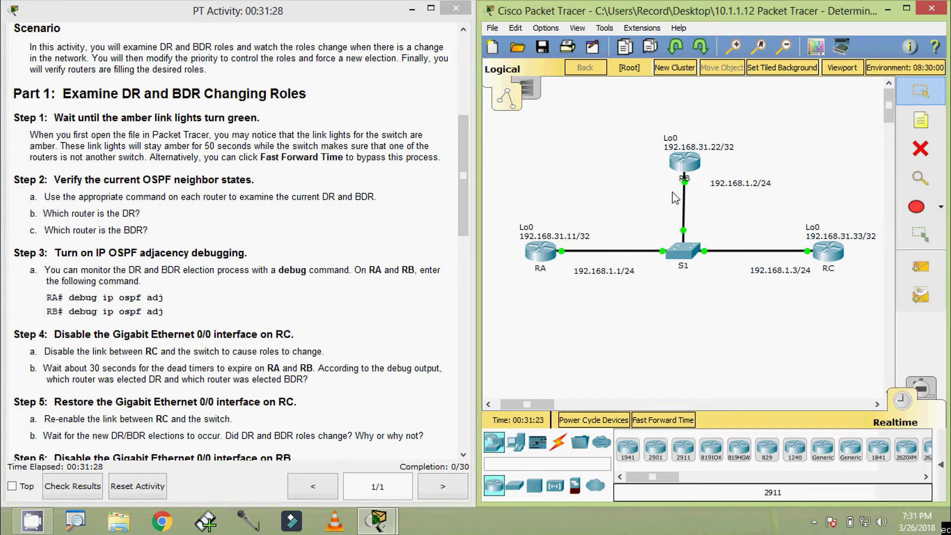
Step: Open router RB's command line and enter privileged EXEC mode with enable
left_click(682, 168)
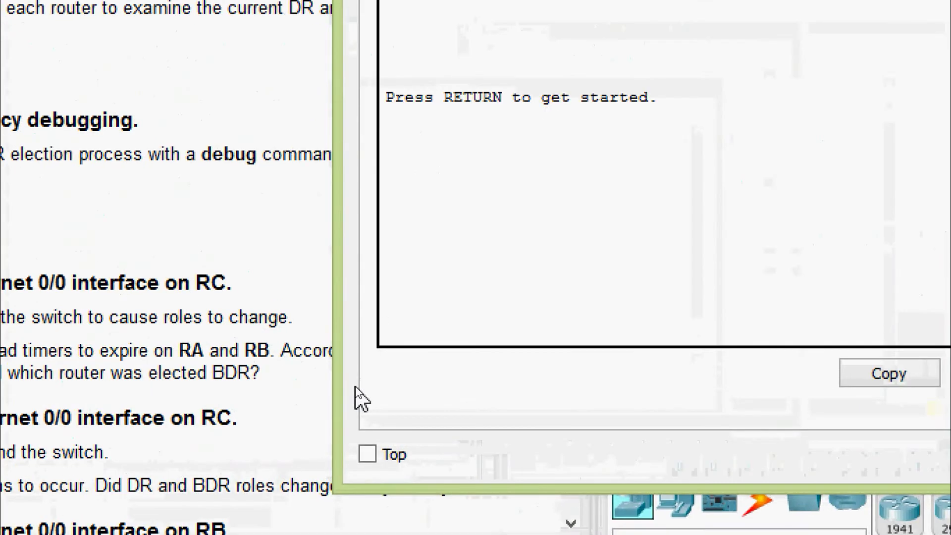
key("Return")
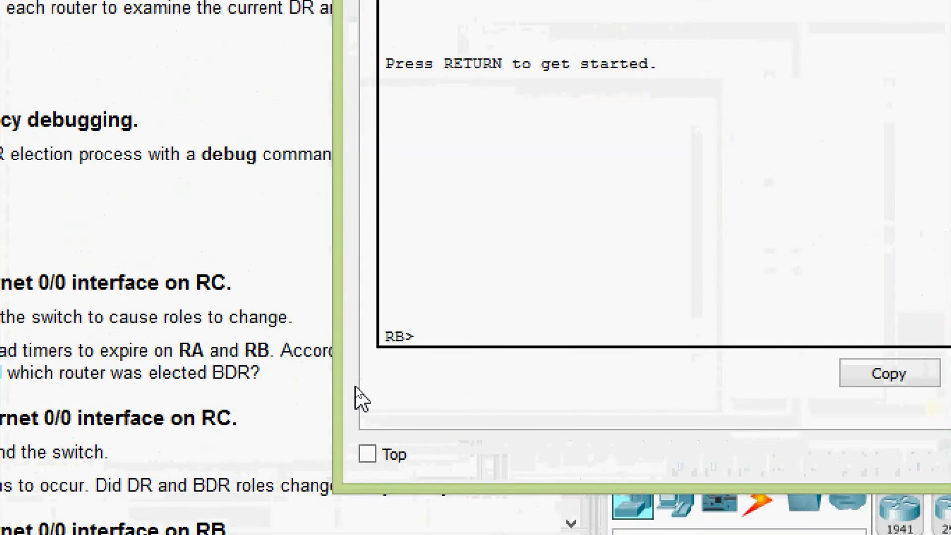
type("ena")
key("Tab")
key("Return")
Step: Run show ip ospf interface on RB to display its current DR and BDR information
type("sh")
key("Tab")
type("ip")
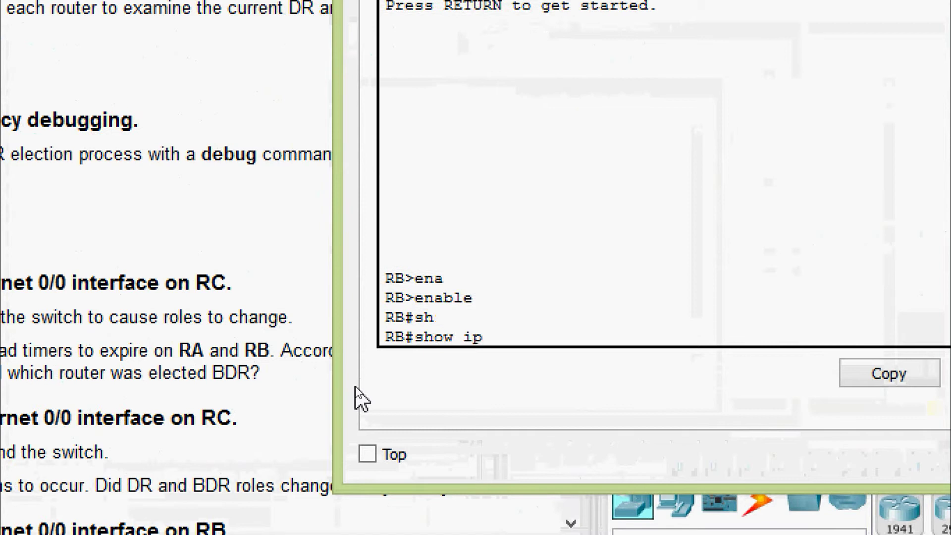
type(" os")
key("Tab")
type("int")
key("Tab")
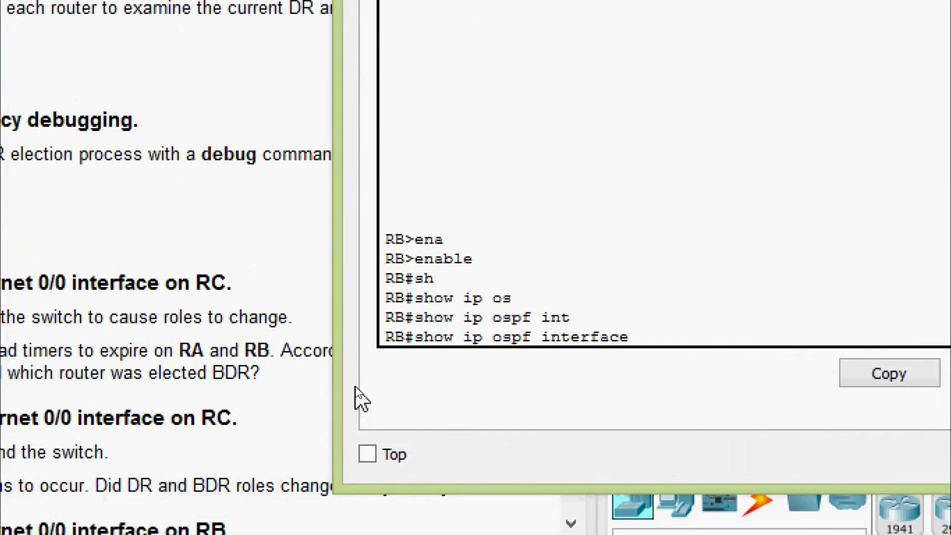
key("Return")
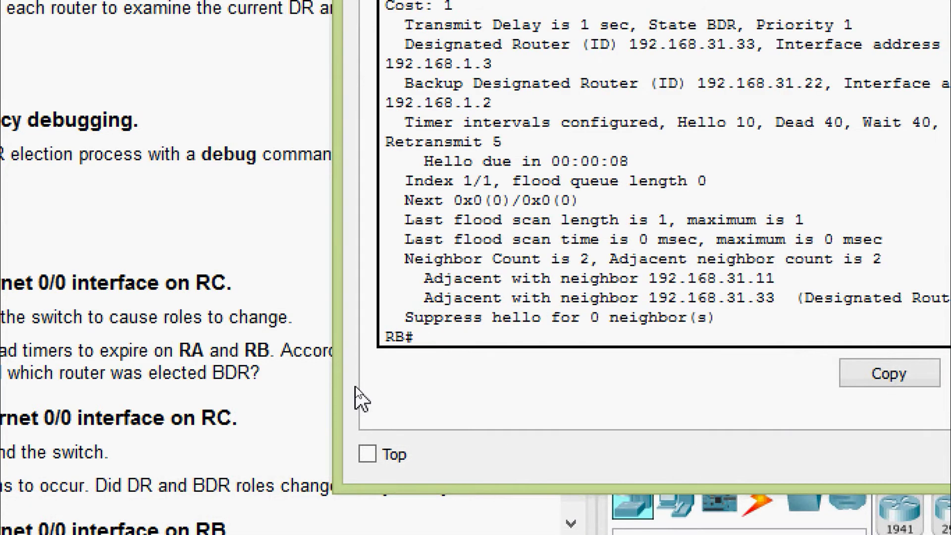
Step: Examine RB's OSPF output for the designated router ID and RB's own state, arranging the window so the topology is visible beside it
left_click_drag(336, 278, 131, 277)
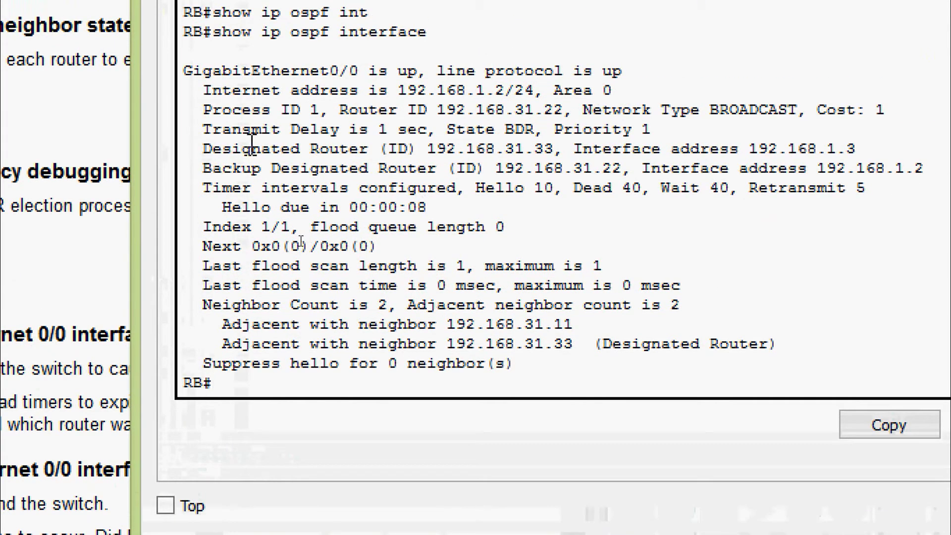
left_click_drag(203, 149, 554, 150)
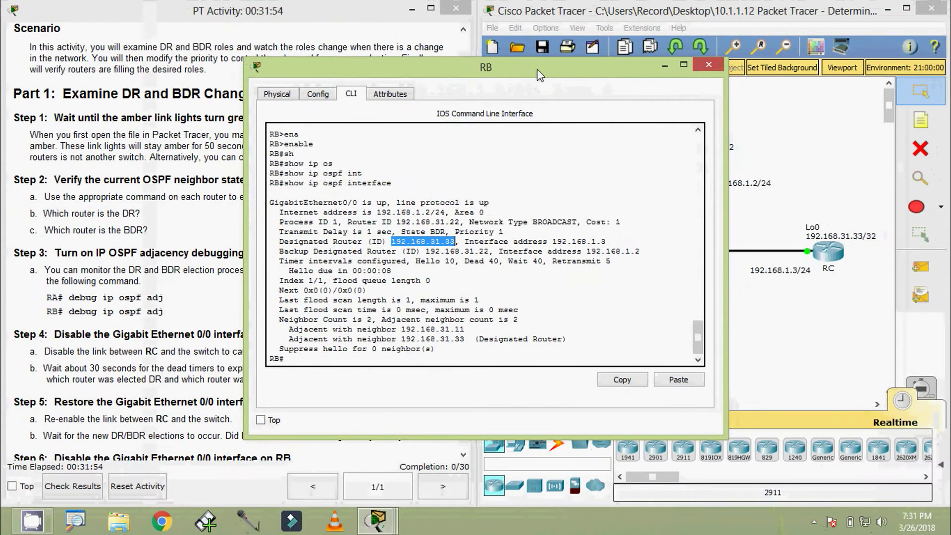
left_click_drag(537, 69, 339, 47)
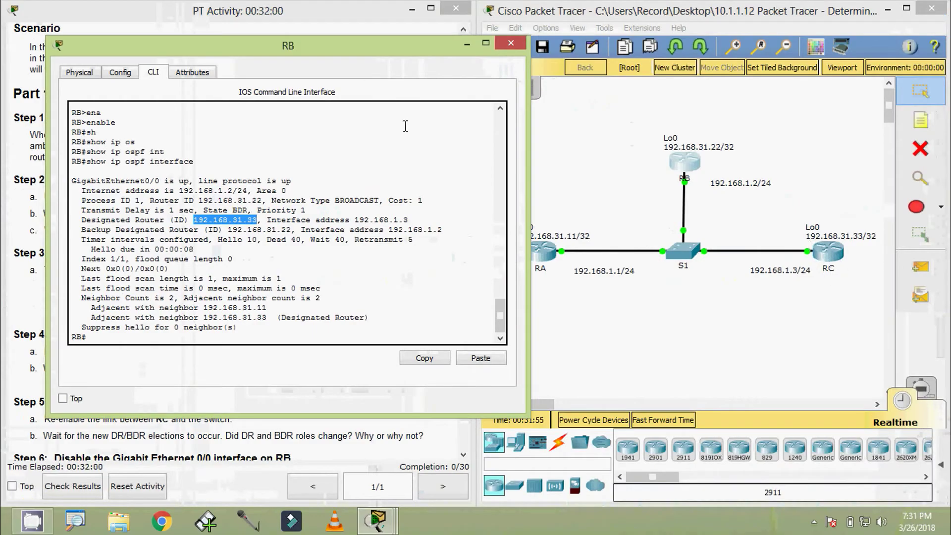
left_click_drag(342, 51, 376, 51)
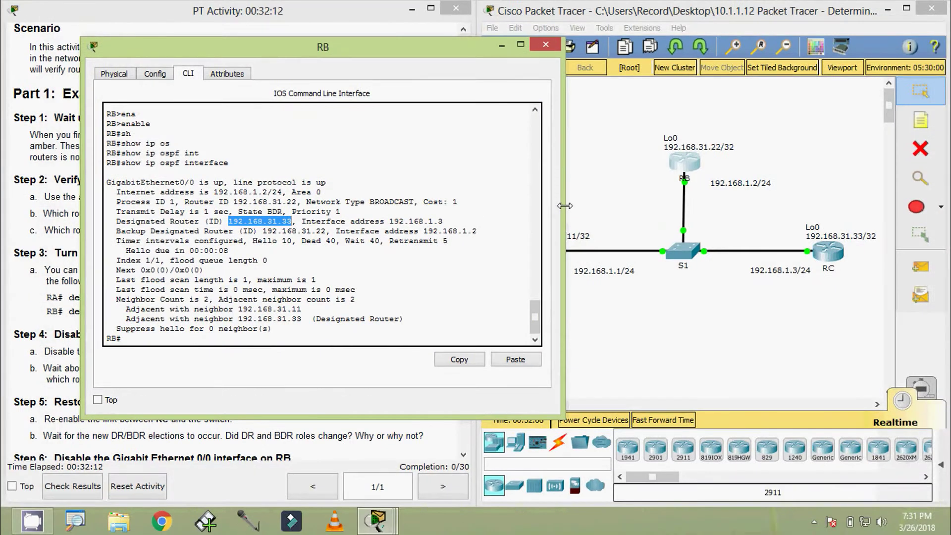
left_click_drag(564, 205, 469, 207)
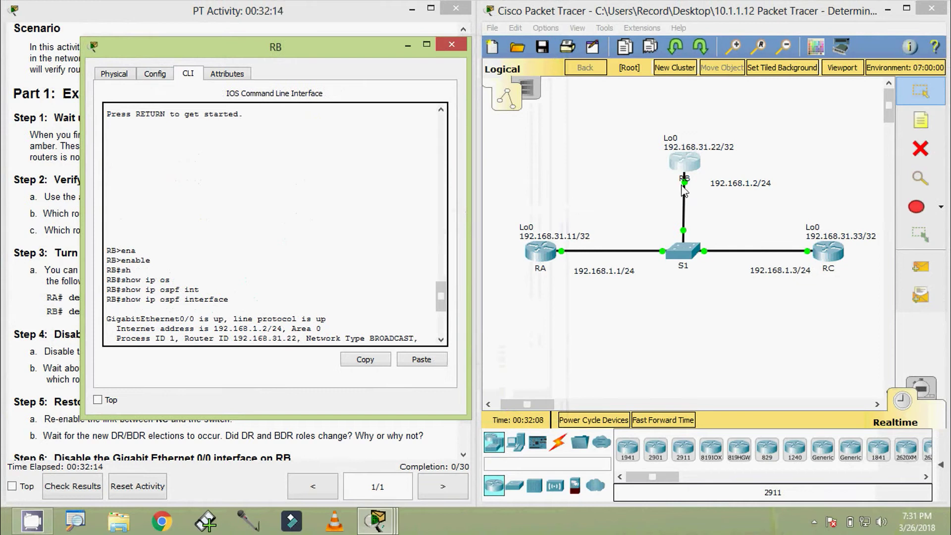
scroll(400, 313, "down", 2)
scroll(400, 313, "down", 3)
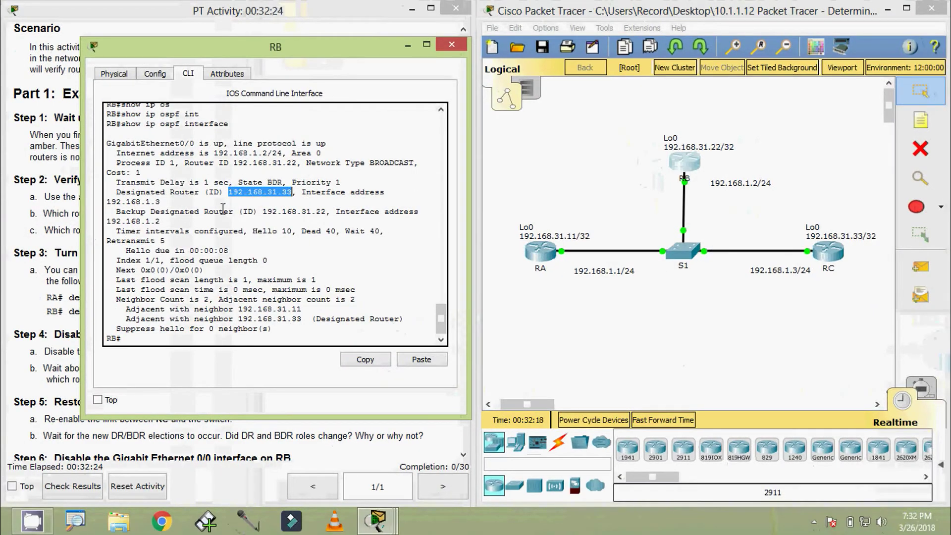
left_click_drag(236, 182, 275, 185)
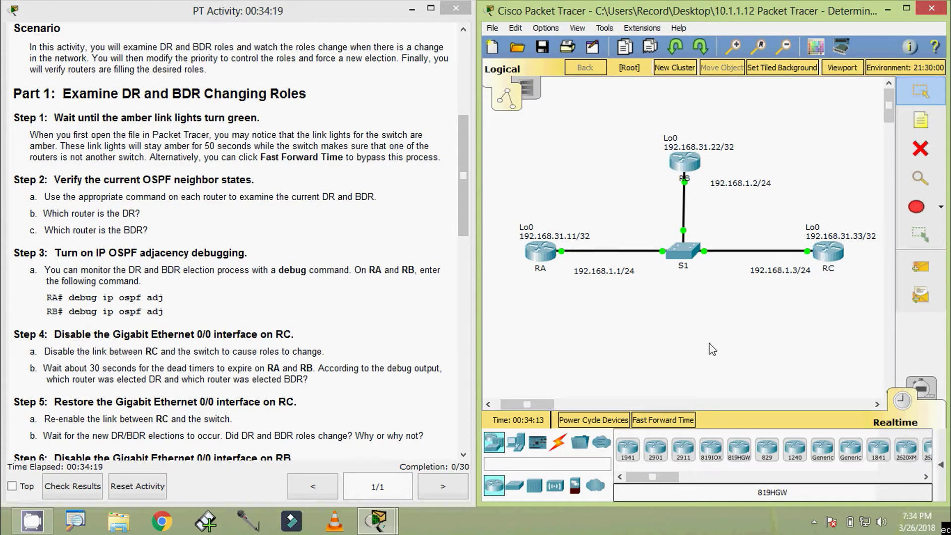
Step: Open router RC's command line and enter privileged EXEC mode with enable
left_click(822, 255)
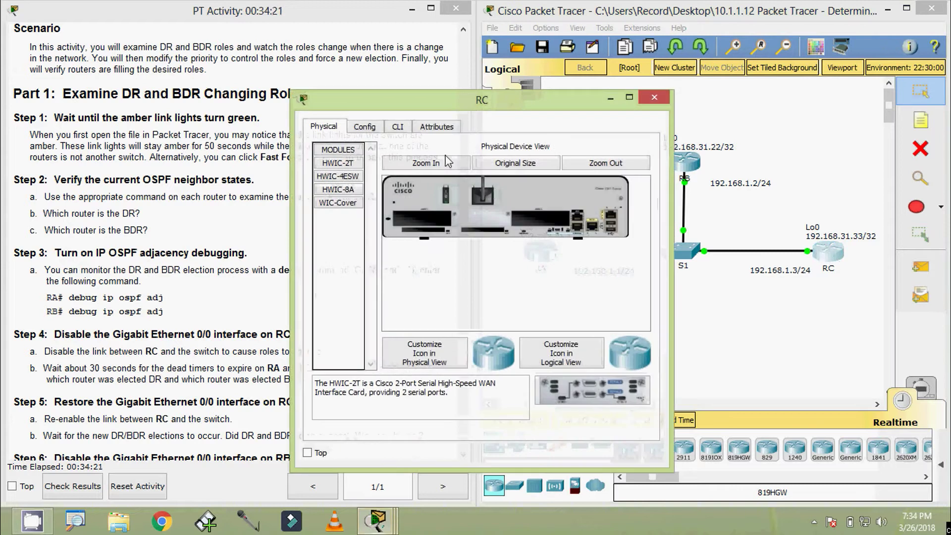
left_click(400, 127)
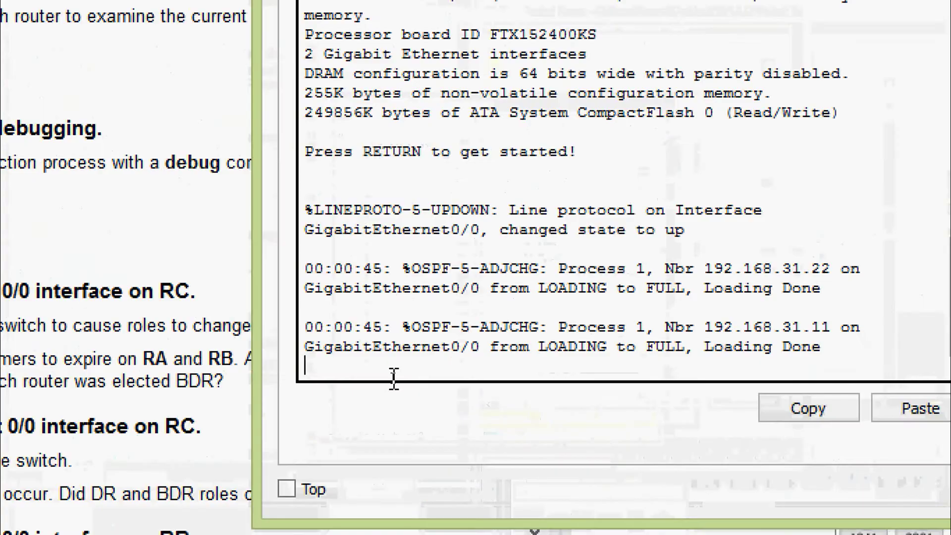
key("Return")
key("Return")
type("ena")
key("Tab")
key("Return")
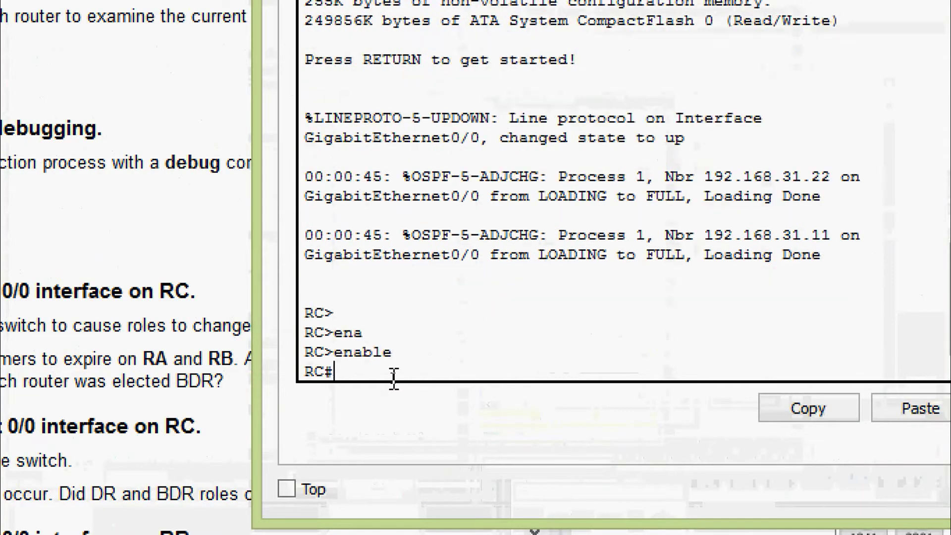
Step: Run show ip ospf interface on RC to display its OSPF role details
type("sh")
key("Tab")
type("ip os")
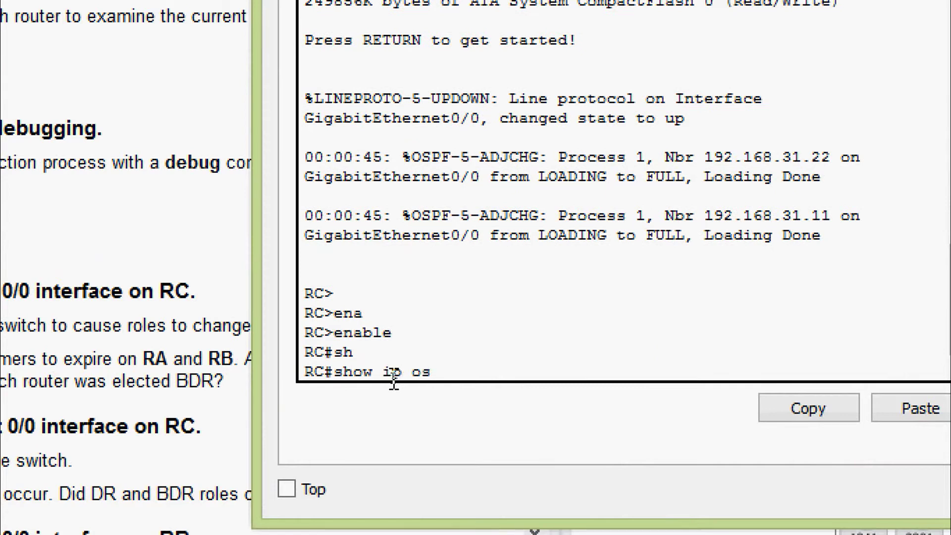
key("Tab")
type("int")
key("Tab")
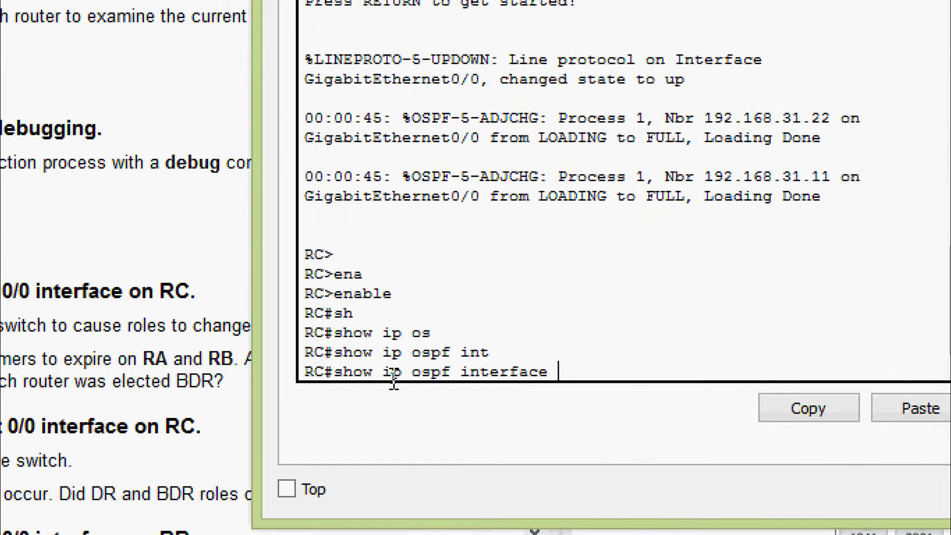
key("Return")
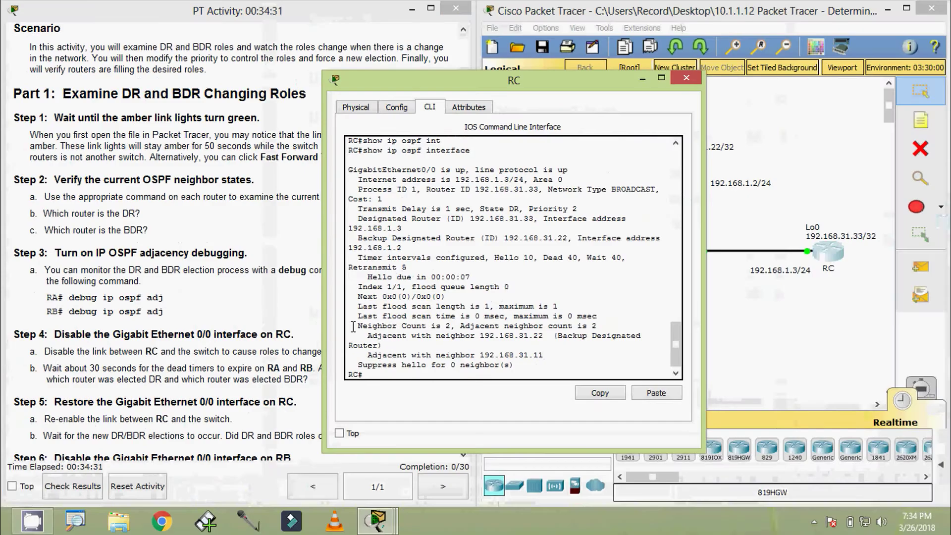
Step: Widen the RC window and highlight the designated router ID and RC's state in the OSPF output
left_click_drag(256, 264, 115, 263)
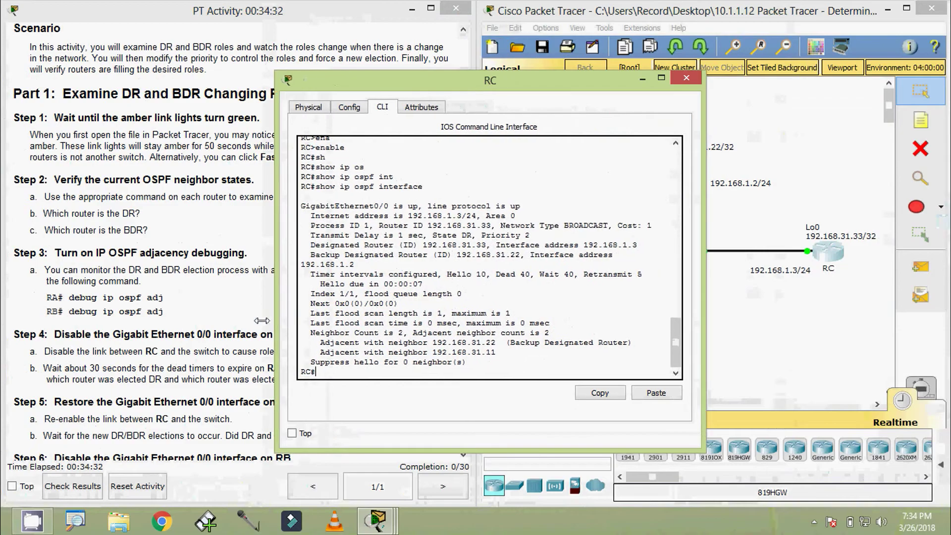
left_click_drag(261, 320, 202, 274)
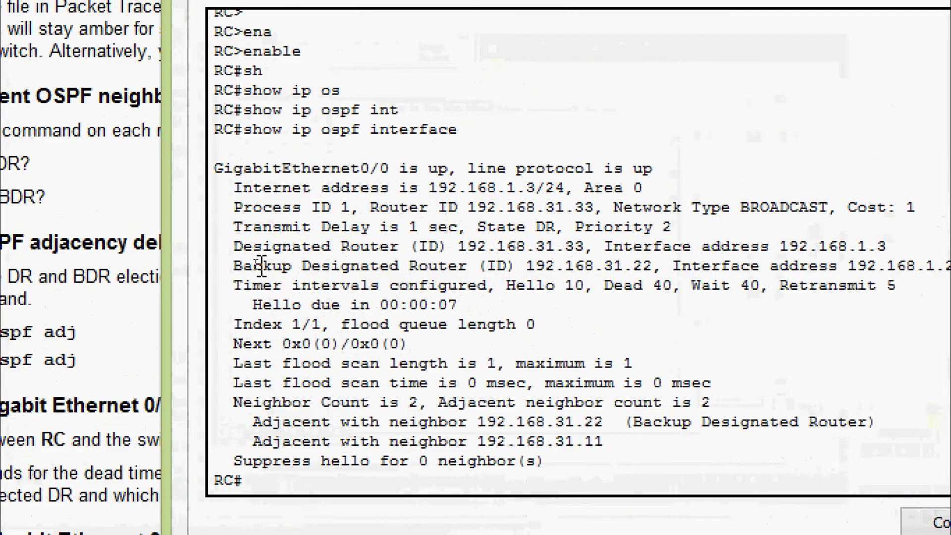
left_click_drag(233, 247, 587, 246)
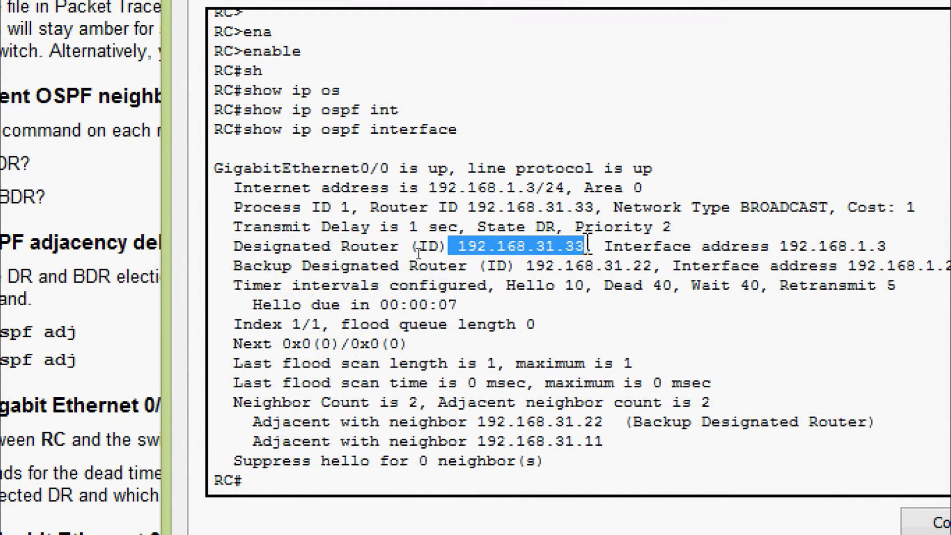
left_click(515, 228)
left_click_drag(478, 228, 571, 232)
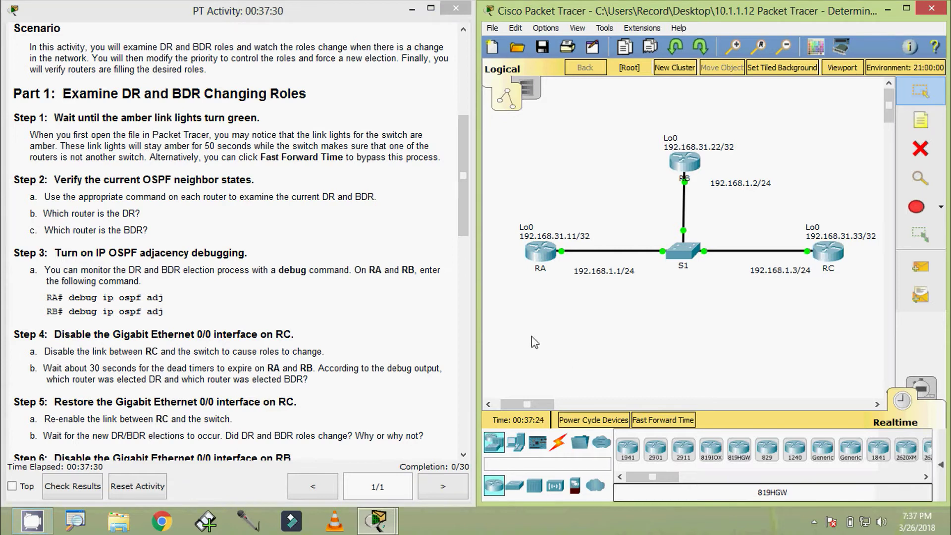
Step: Open router RA's command line and enter privileged EXEC mode with enable
left_click(540, 251)
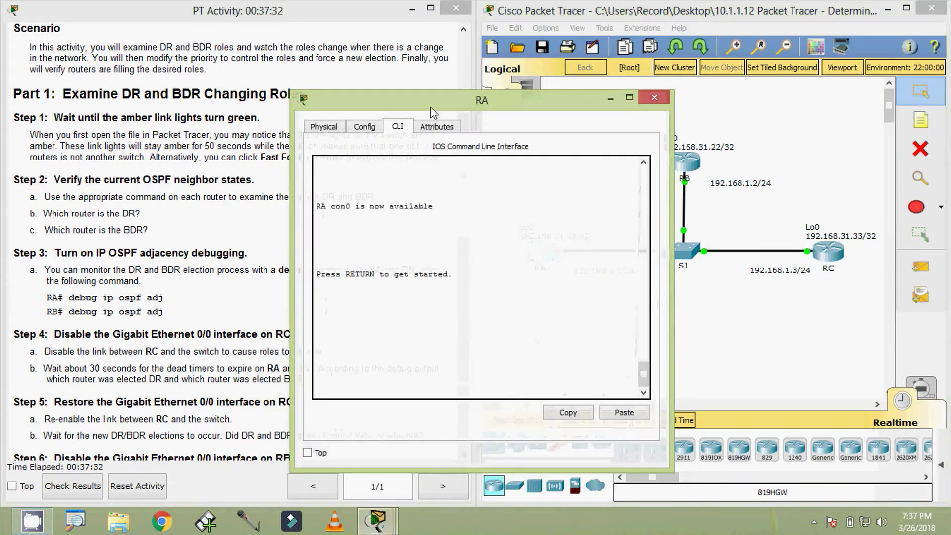
left_click_drag(430, 107, 461, 87)
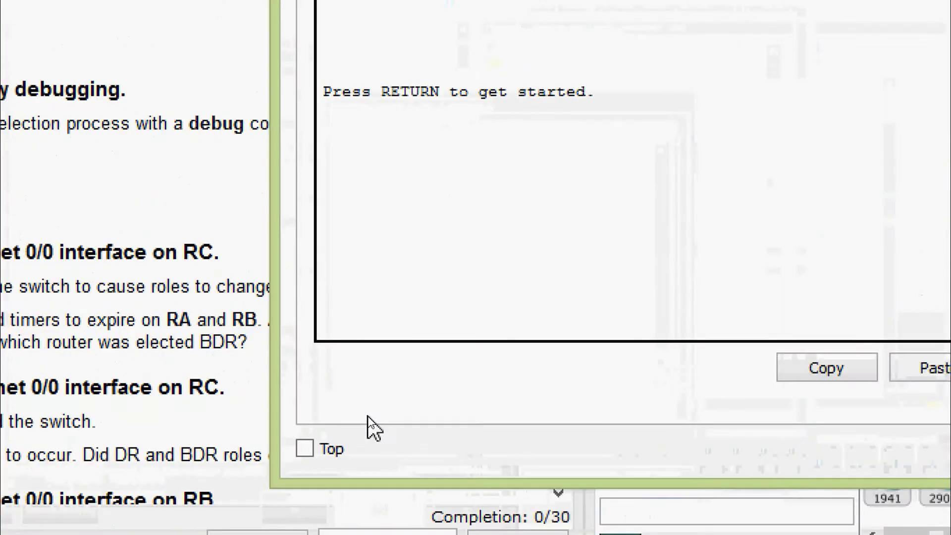
key("Return")
type("ena")
key("Tab")
key("Return")
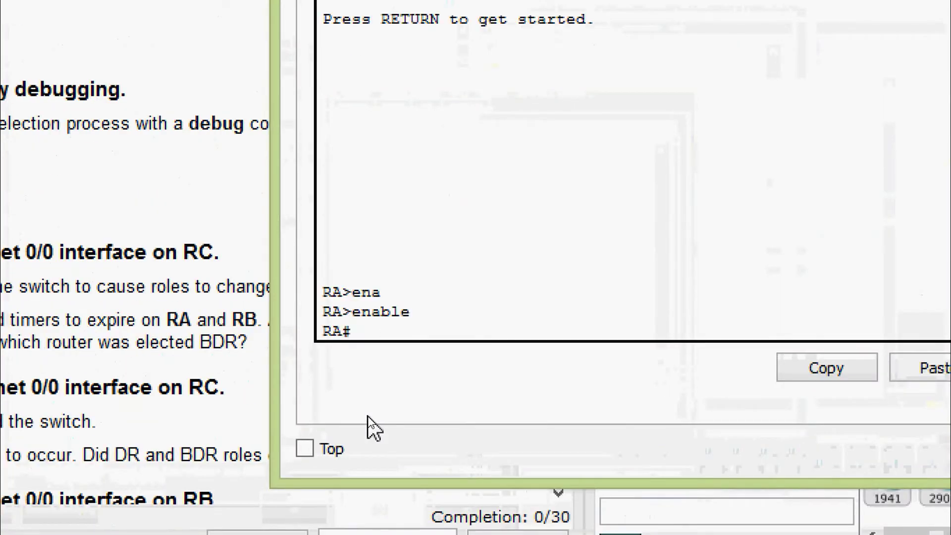
Step: Turn on OSPF adjacency debugging on RA with debug ip ospf adj, and close the RA window
type("de")
key("Tab")
type("b")
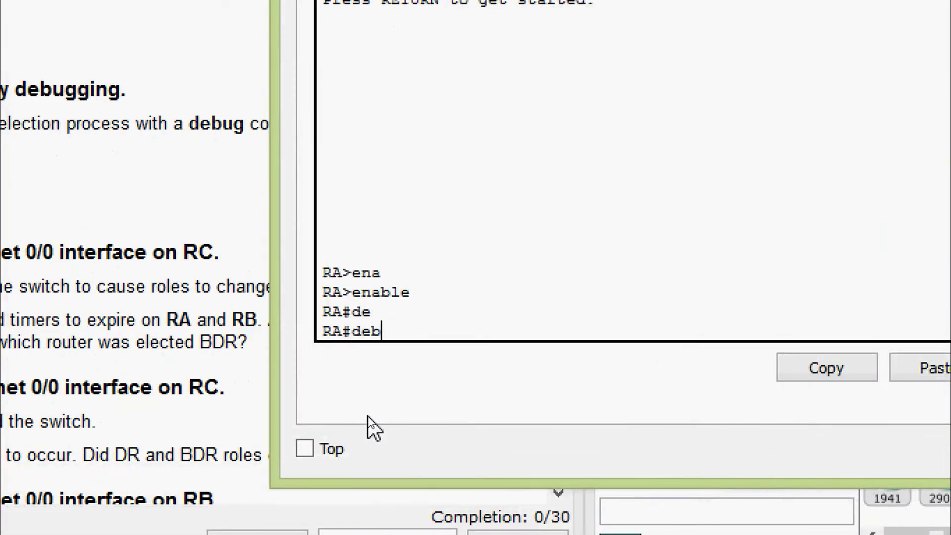
type("u")
key("Tab")
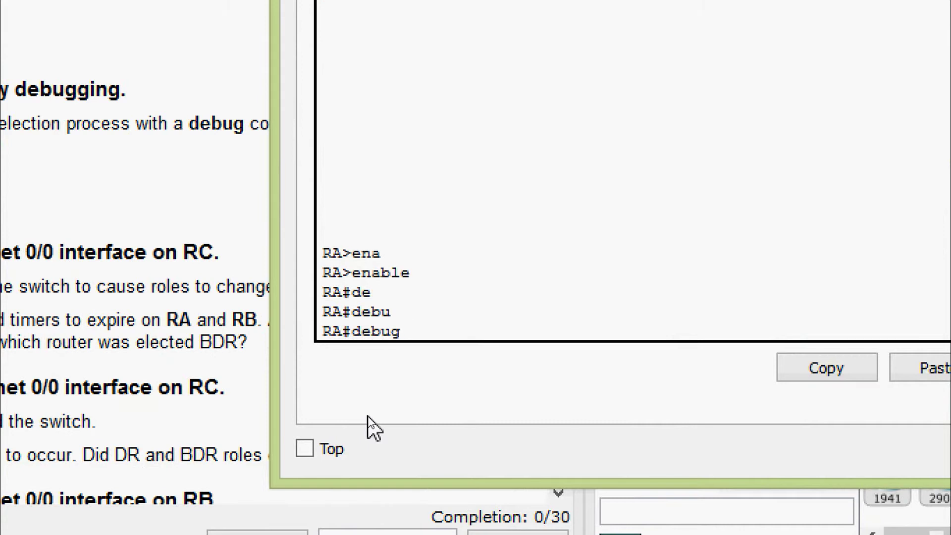
type("ip os")
key("Tab")
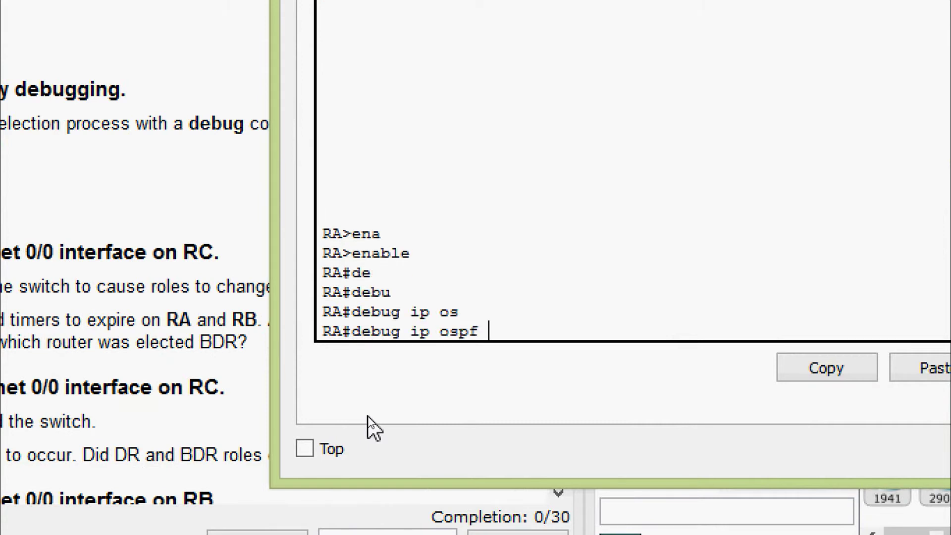
type("ad")
key("Tab")
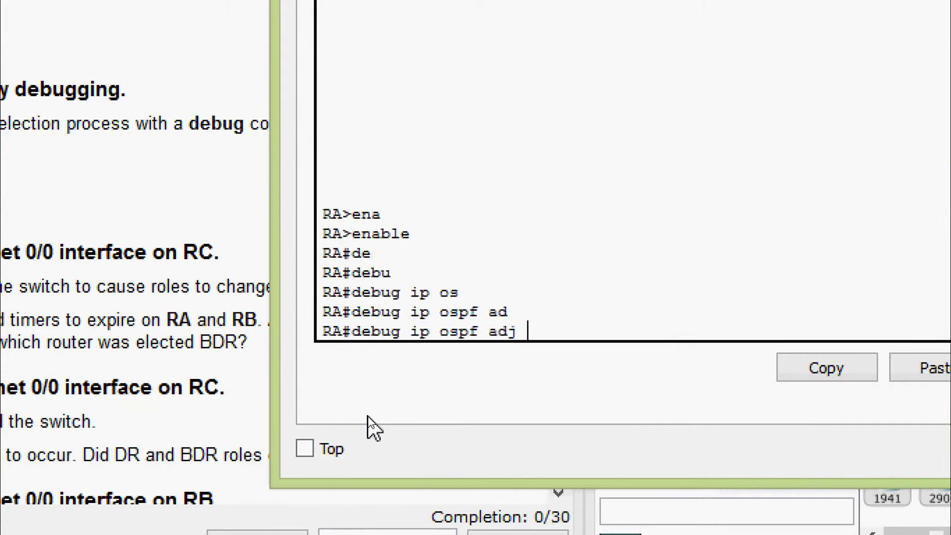
key("Return")
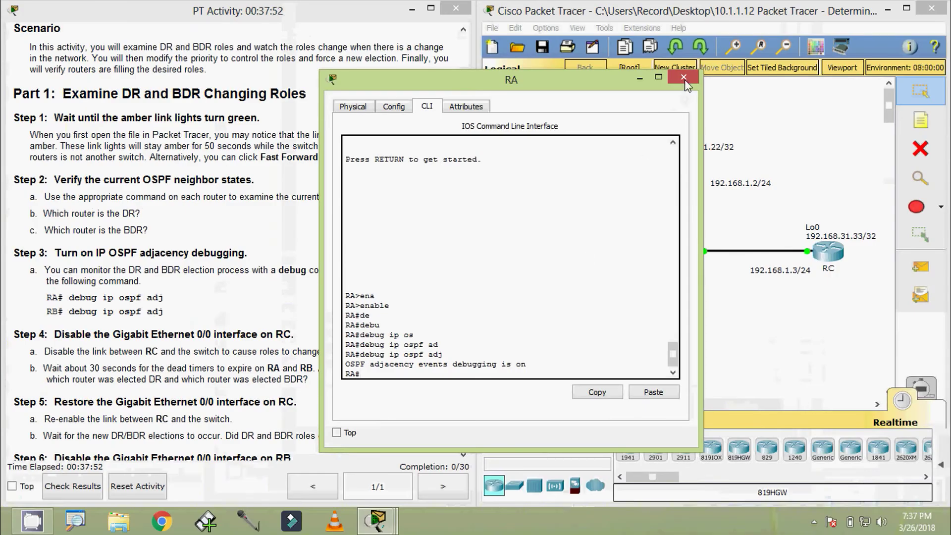
left_click(684, 78)
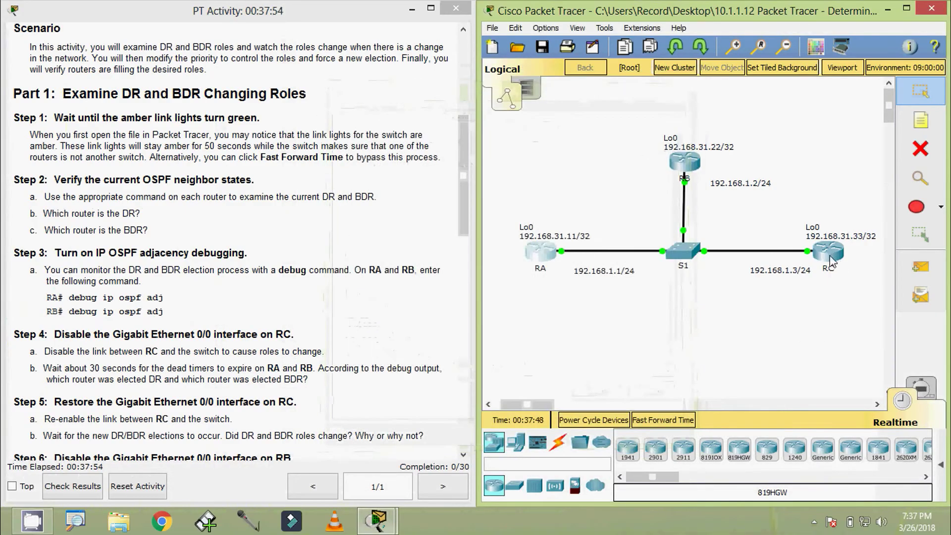
Step: Turn on OSPF adjacency debugging on router RB with debug ip ospf adj, listing the available debug ip ospf options on the way
left_click(686, 163)
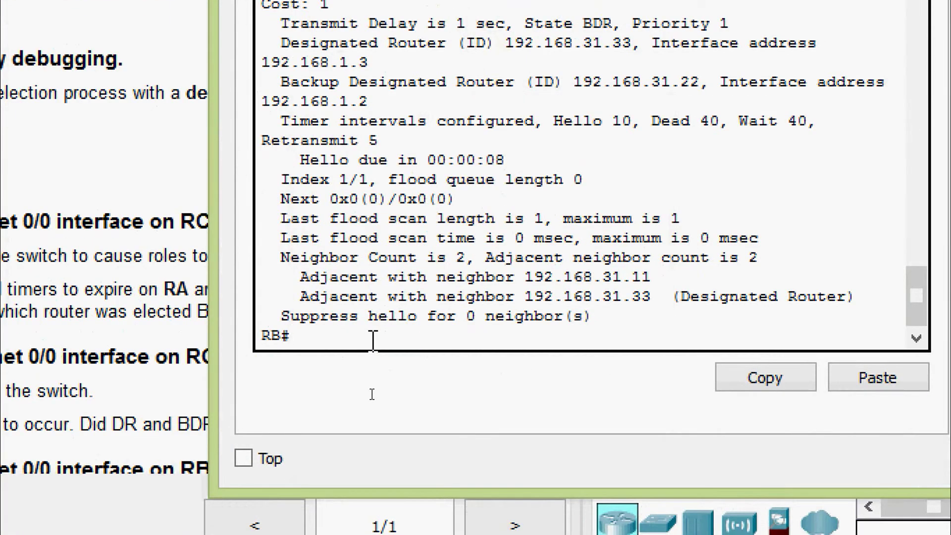
type("debu")
key("Tab")
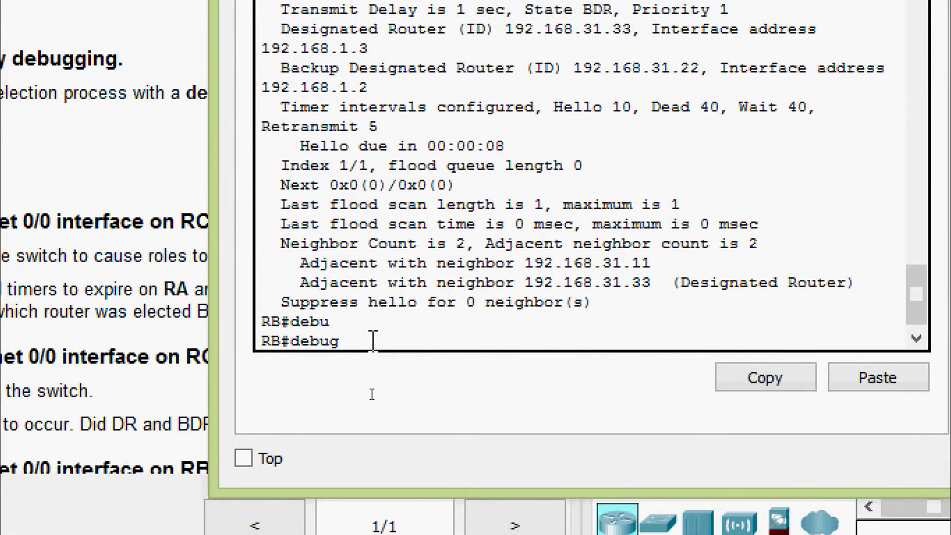
type("ip os")
key("Tab")
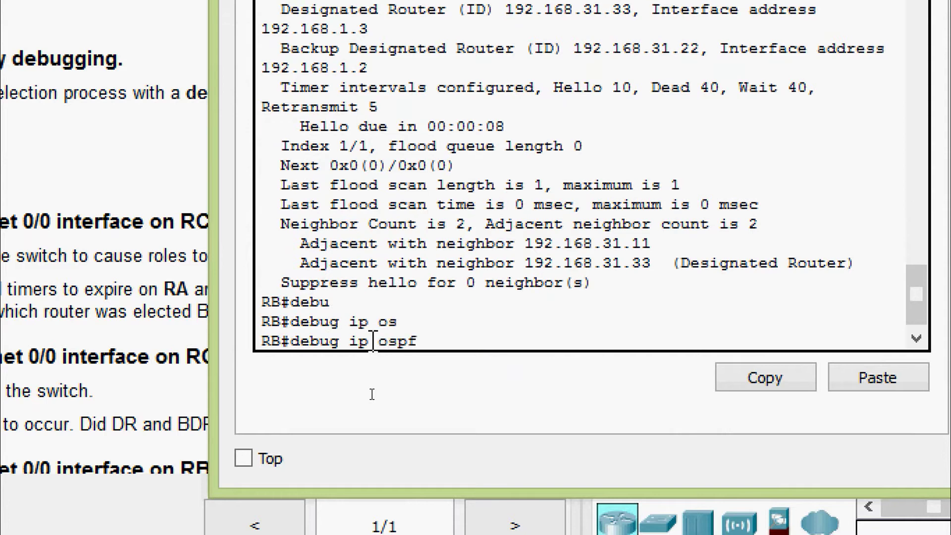
type("?")
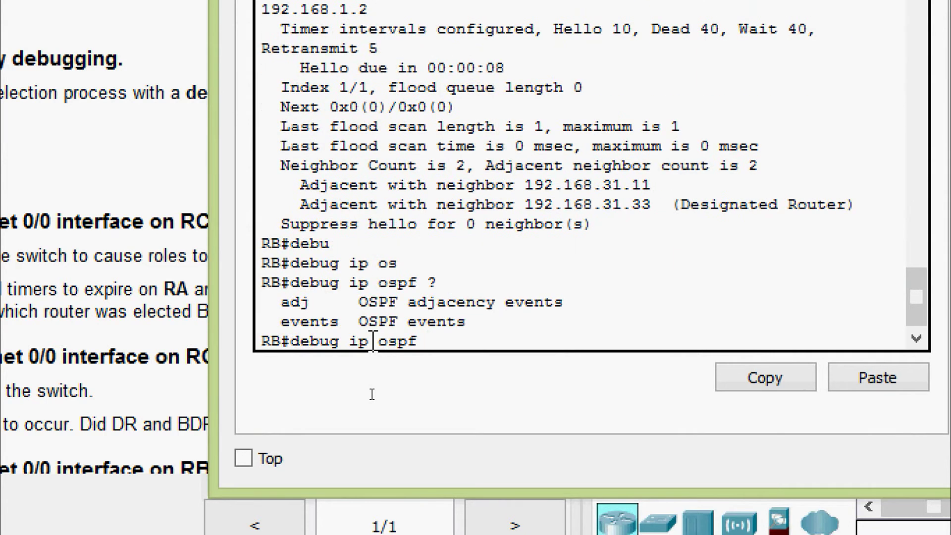
type("a")
key("Tab")
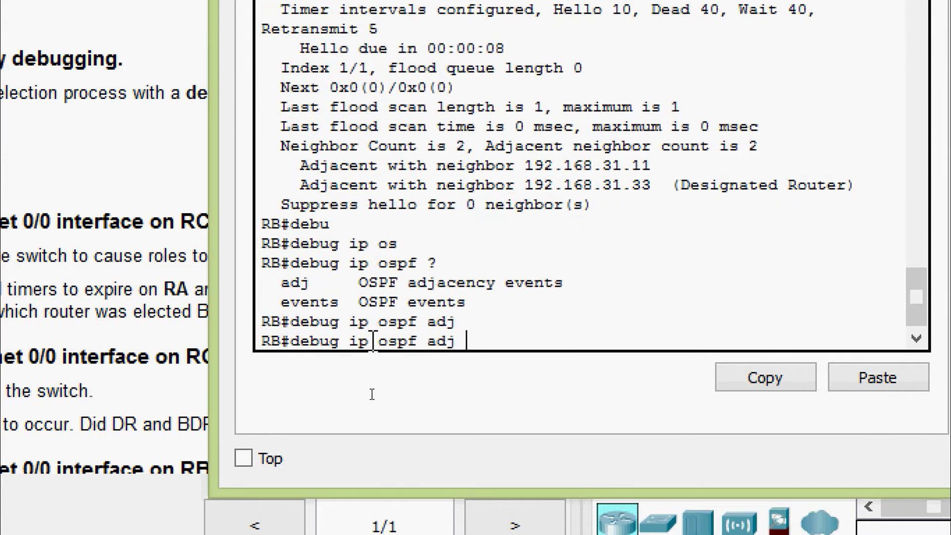
key("Return")
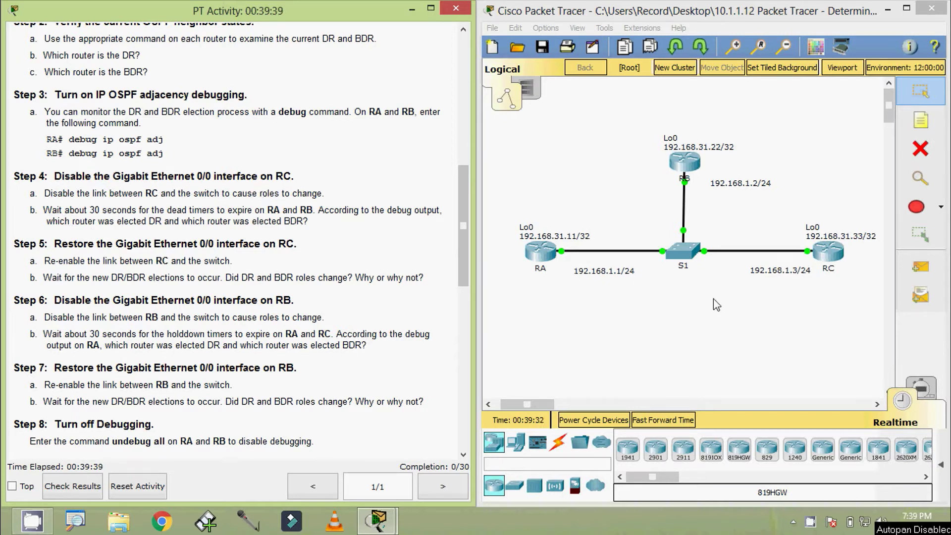
left_click(756, 324)
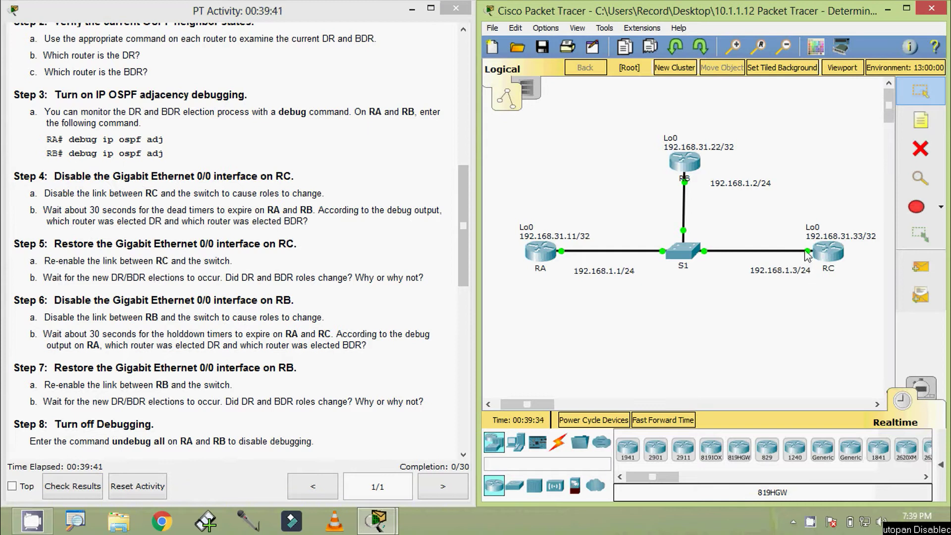
Step: Open router RC's command line and enter global configuration mode with configure terminal
mouse_move(809, 258)
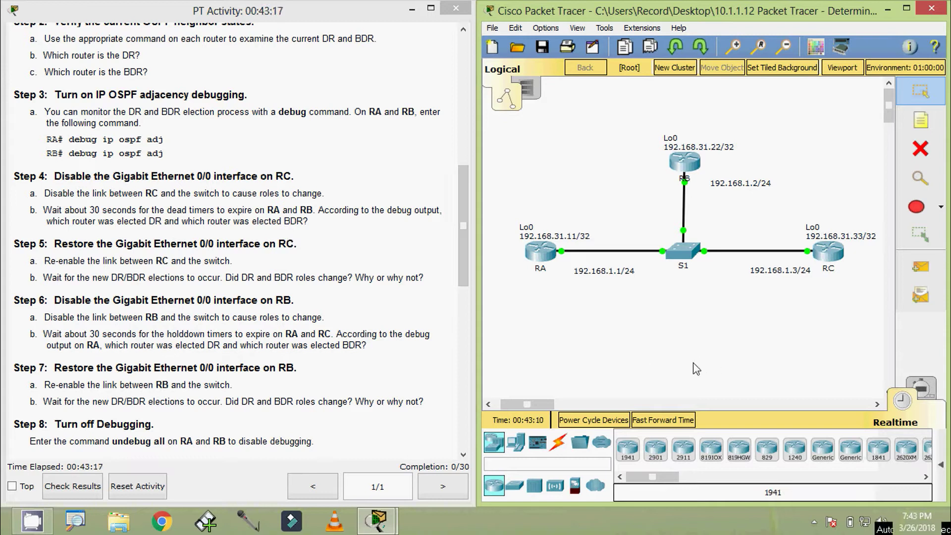
left_click(826, 252)
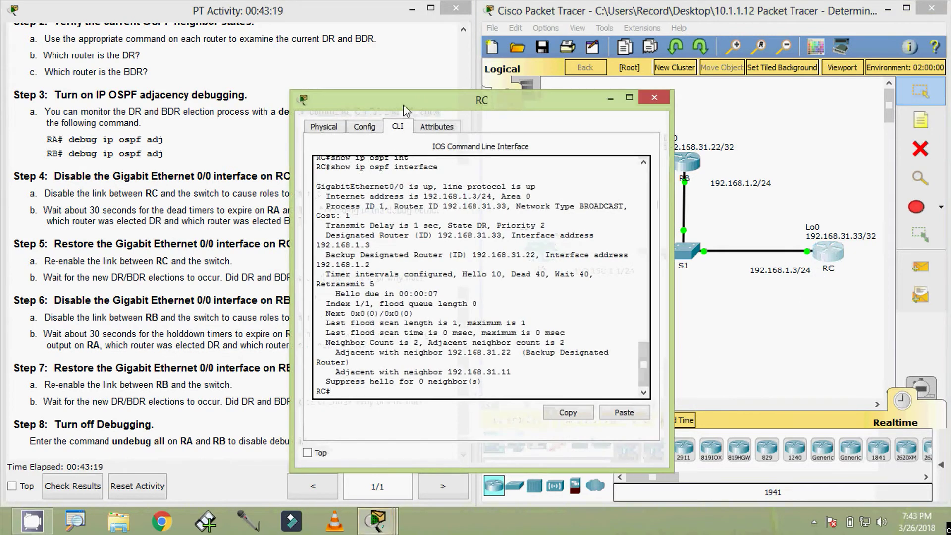
left_click_drag(403, 105, 384, 71)
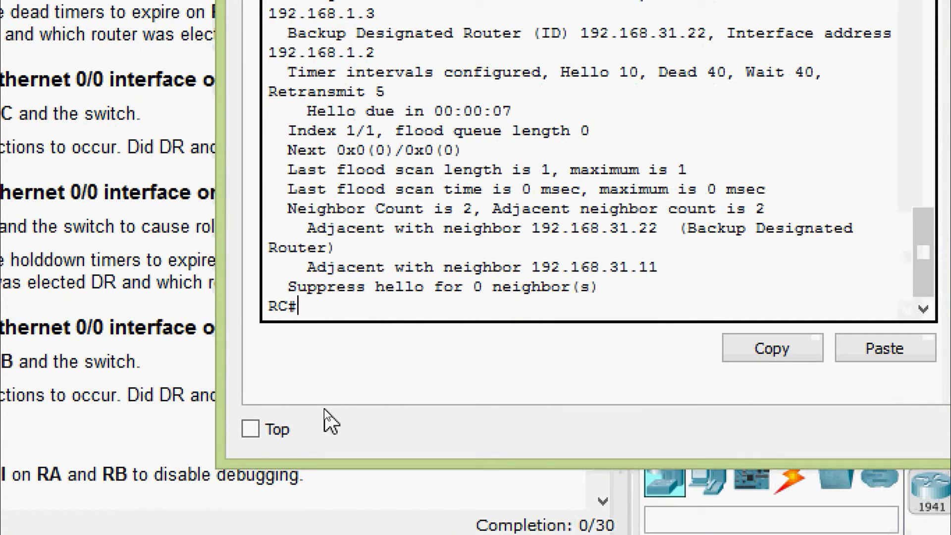
type("conf")
key("Tab")
key("Tab")
key("Tab")
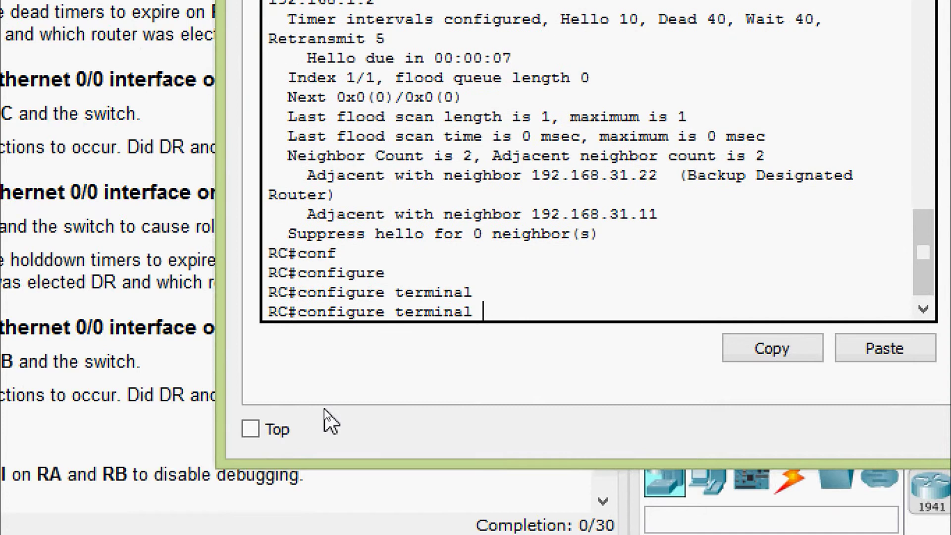
key("Return")
key("Return")
key("Return")
Step: Shut down RC's interface gigabitEthernet 0/0 with shutdown, and close the RC window
type("inter")
key("Tab")
type("g")
key("Tab")
type("i")
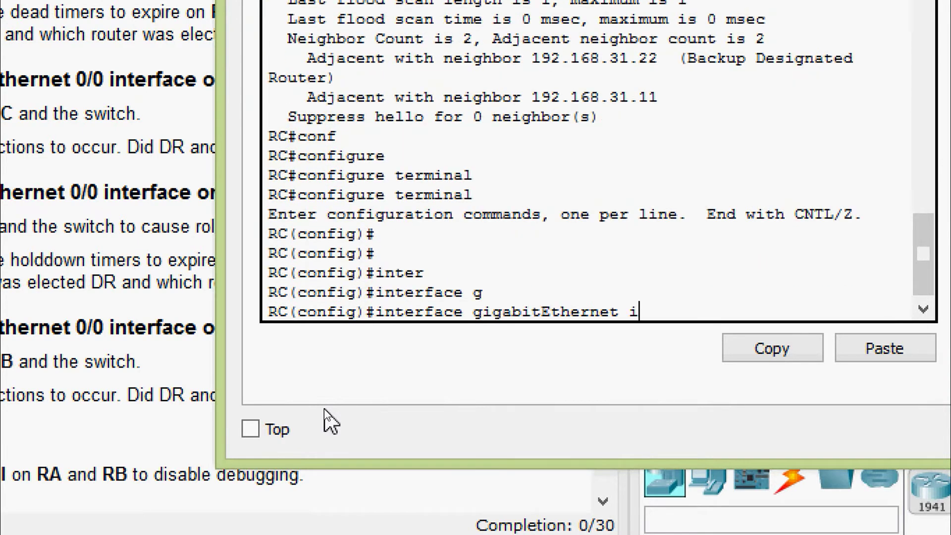
key("BackSpace")
type("0/0")
key("Return")
type("sh")
key("Tab")
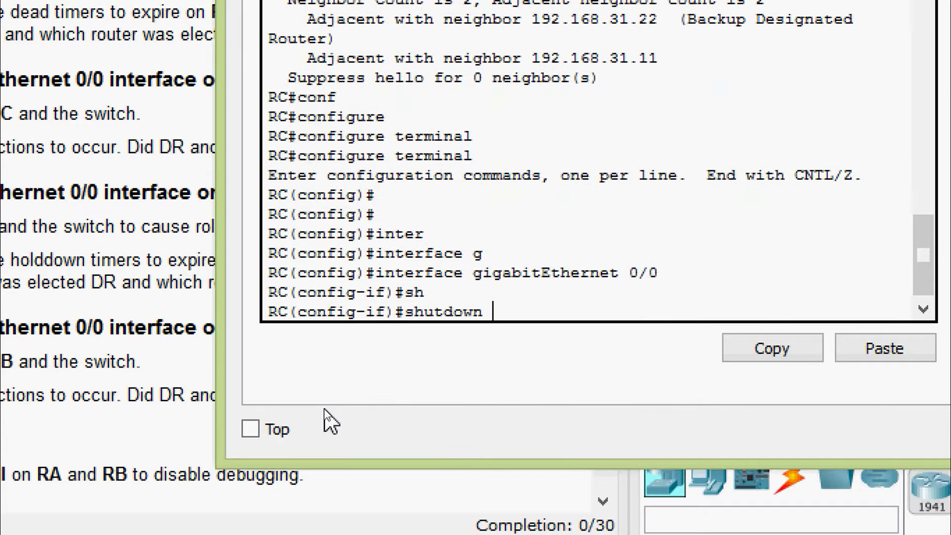
key("Return")
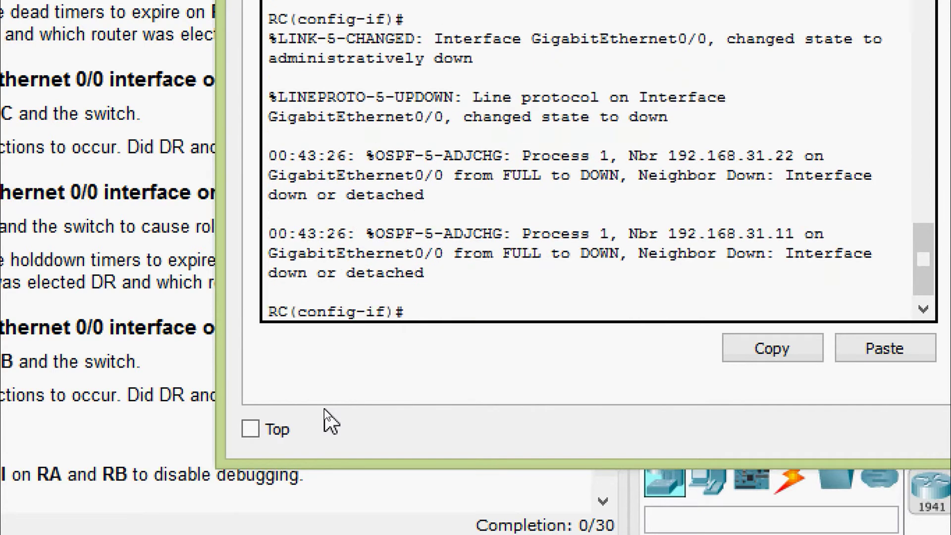
key("Return")
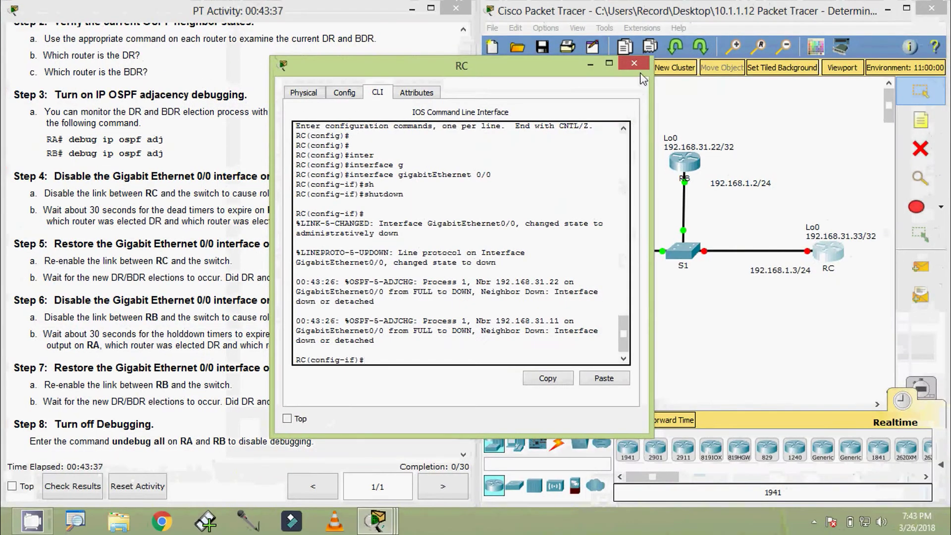
left_click(640, 67)
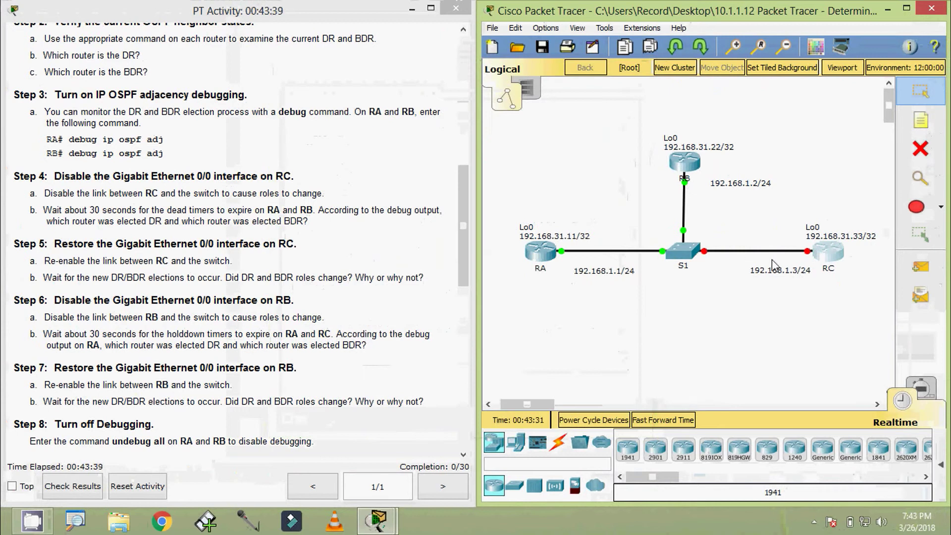
Step: Open the command lines of routers RA and RB and arrange the two windows side by side
left_click(540, 252)
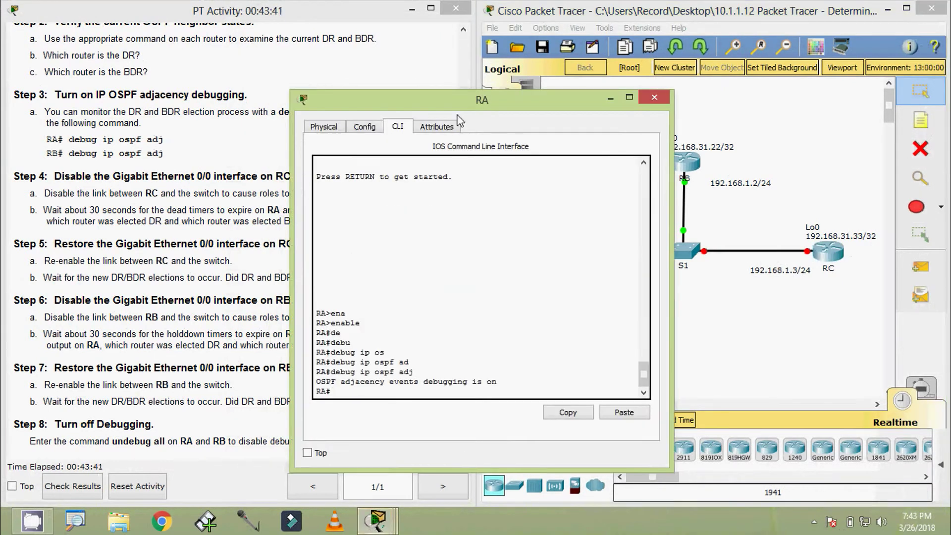
left_click_drag(456, 110, 200, 73)
left_click(684, 162)
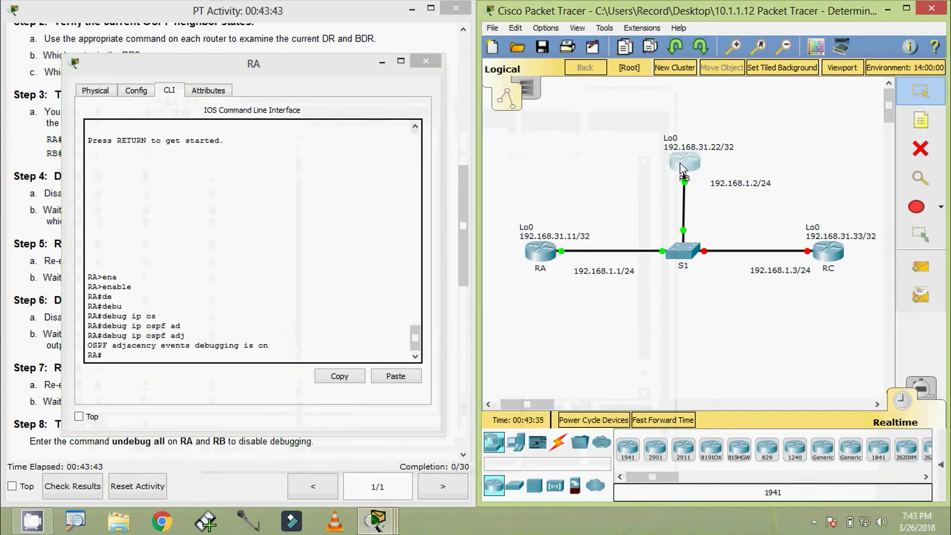
left_click_drag(513, 106, 713, 70)
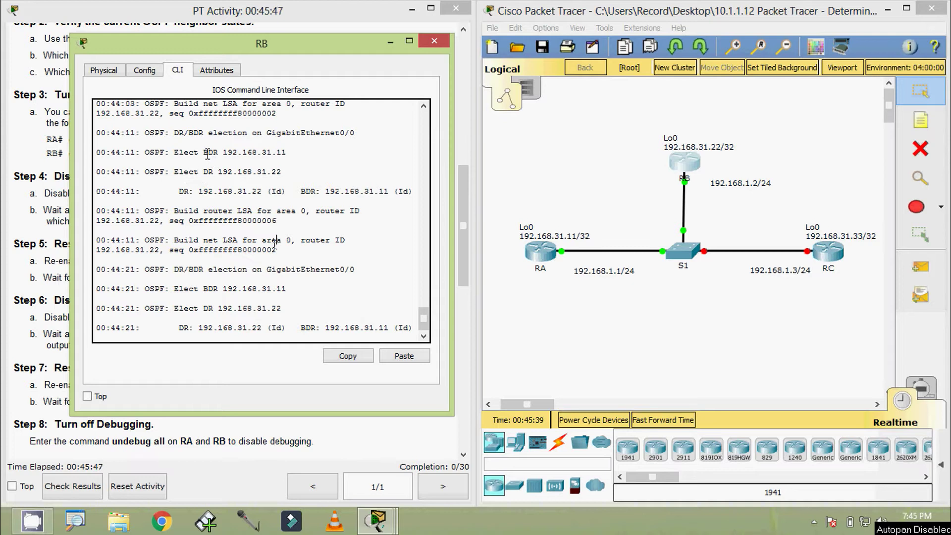
Step: Examine RB's OSPF debug output, highlighting the elected BDR's address and the DR entry
left_click_drag(203, 152, 214, 150)
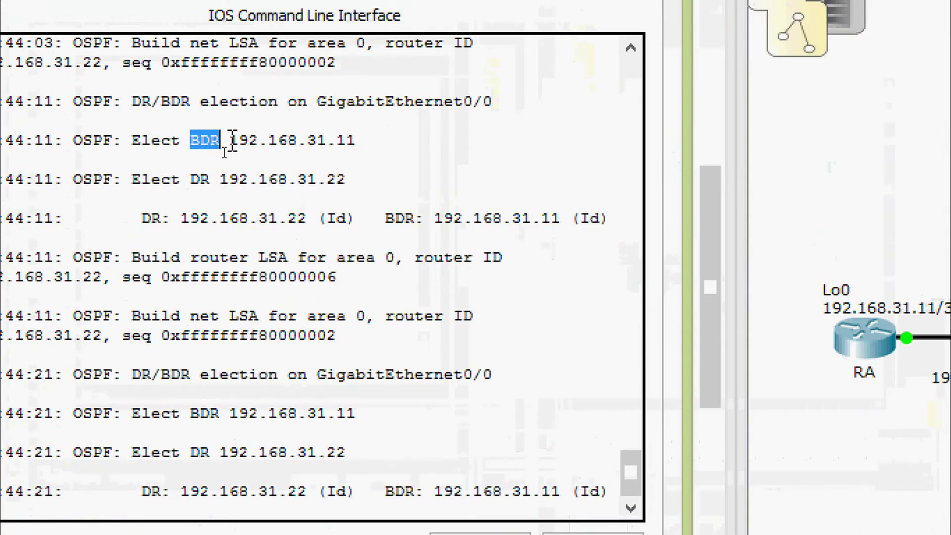
left_click_drag(223, 152, 379, 153)
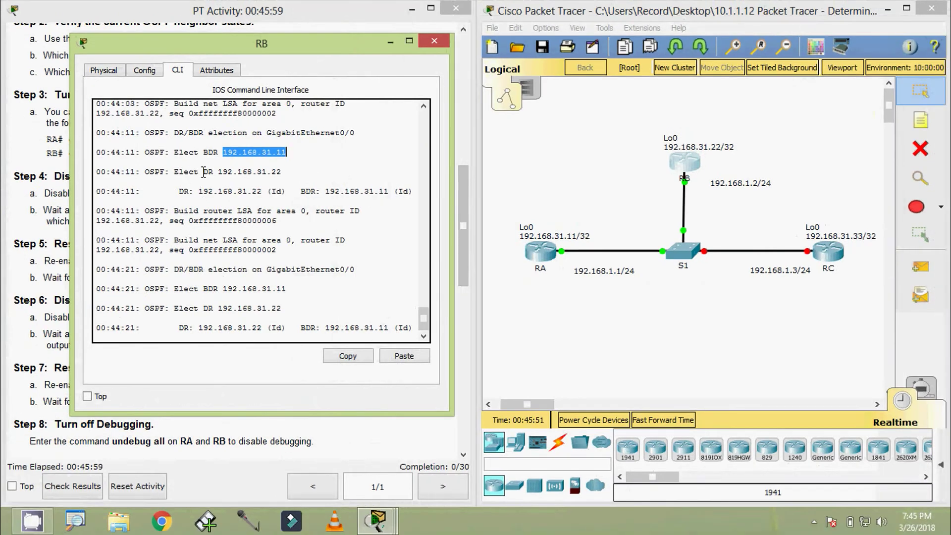
left_click_drag(204, 171, 213, 172)
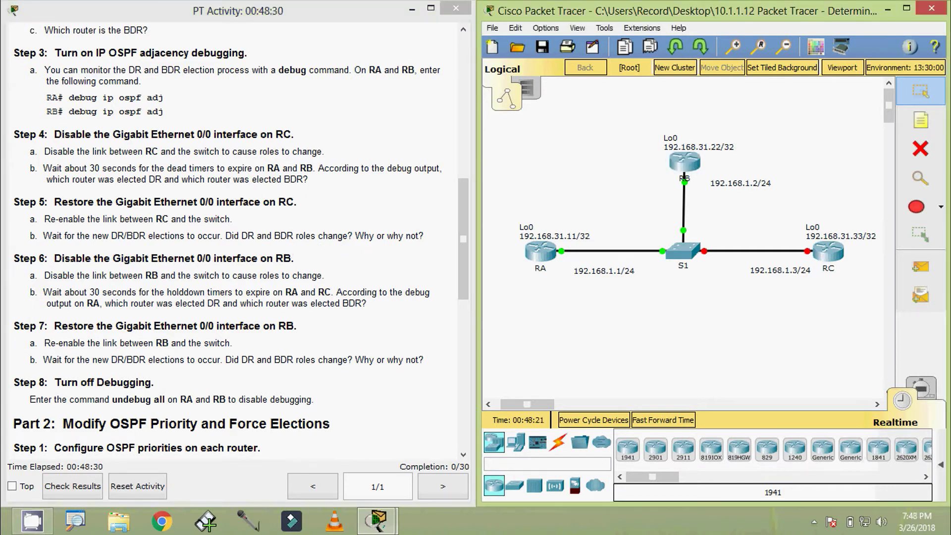
Step: Re-enable GigabitEthernet 0/0 on RC with no shutdown, close its window, and fast-forward the simulation time
left_click(840, 258)
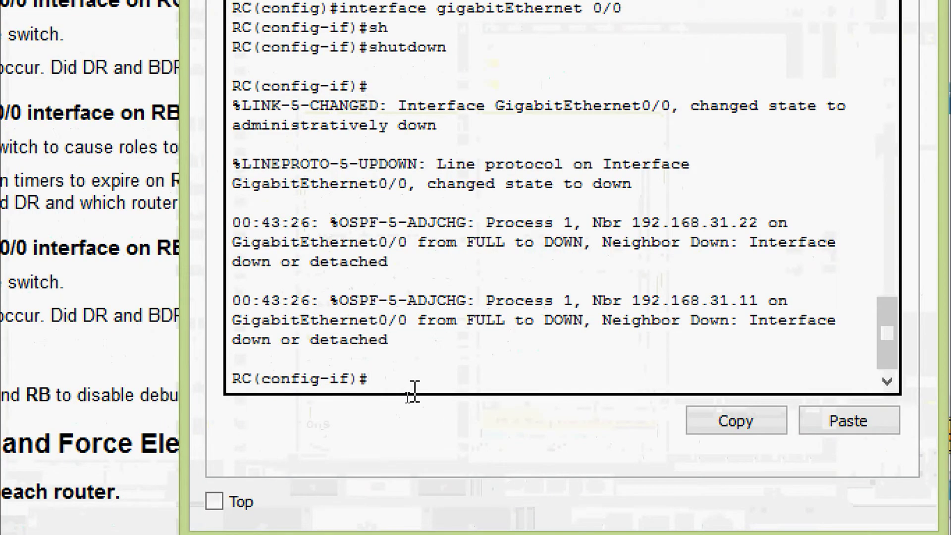
type("no shut")
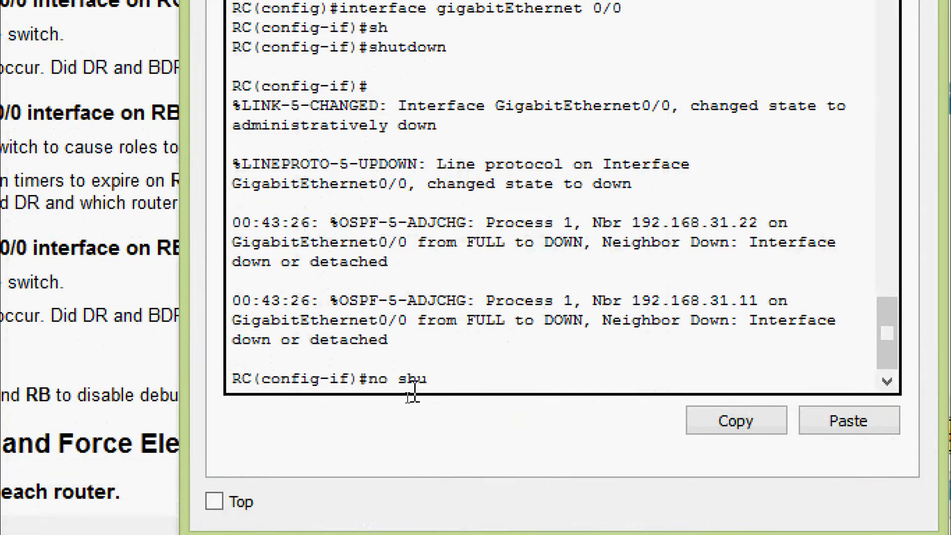
key("Tab")
key("Return")
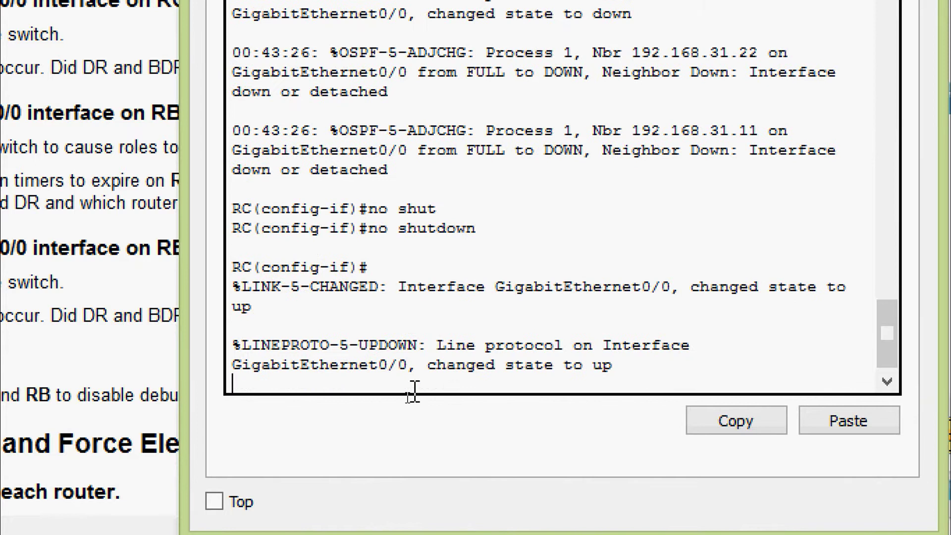
key("Return")
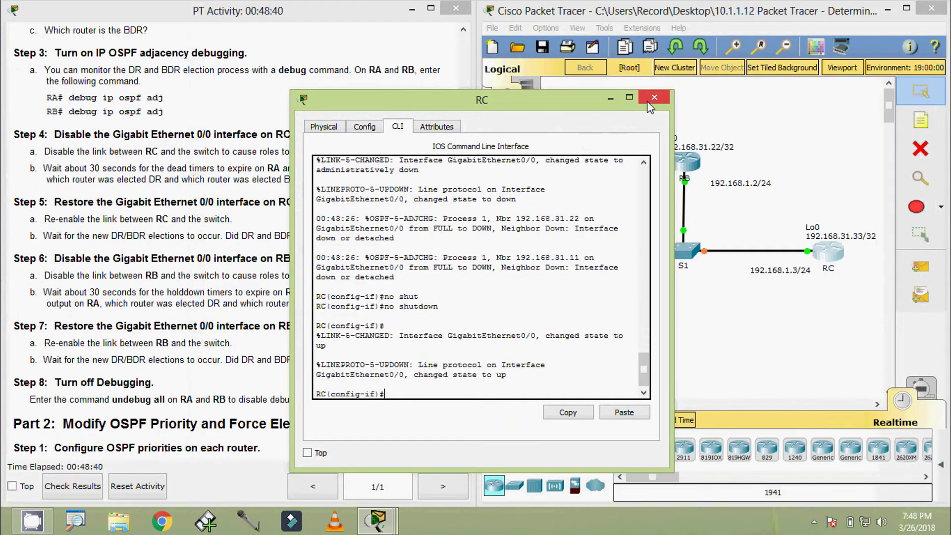
left_click(649, 100)
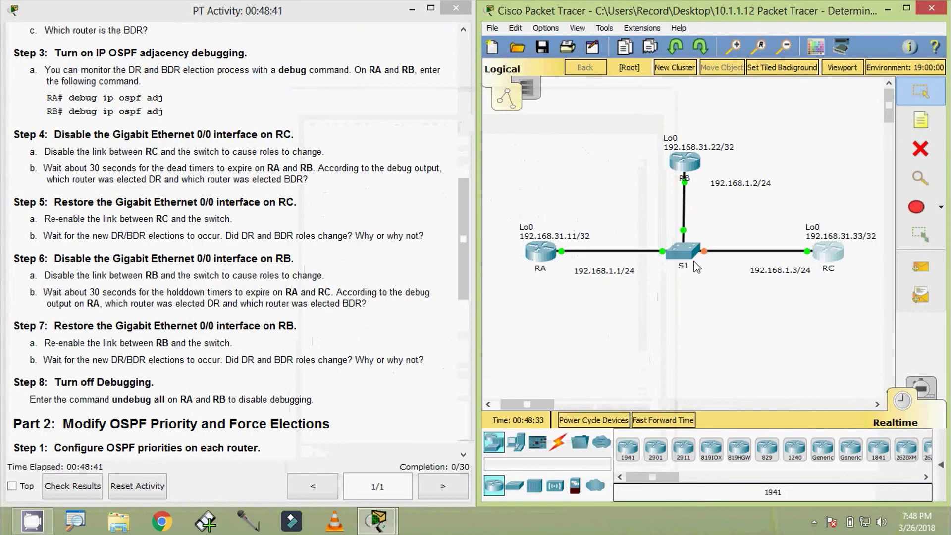
left_click(669, 422)
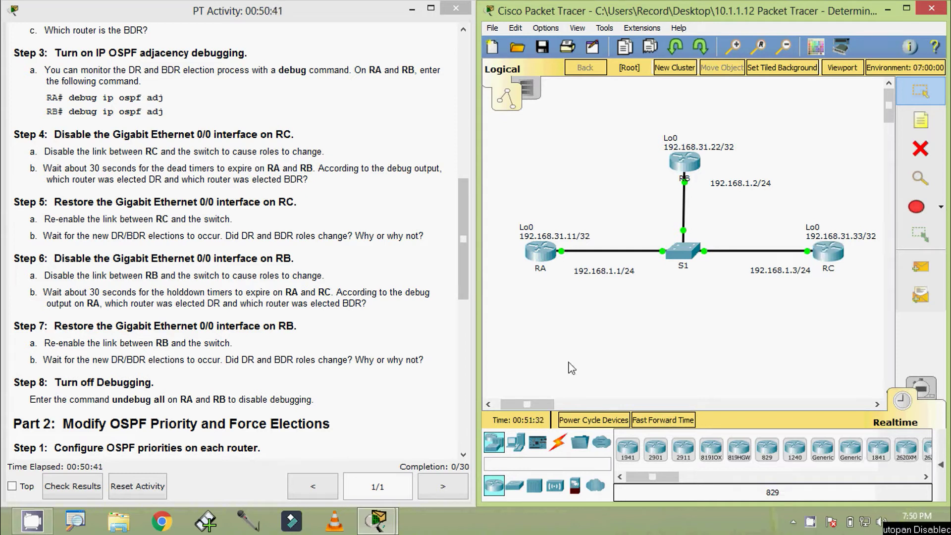
Step: Open RB's command line and examine its latest OSPF adjacency debug messages, highlighting the most recent block
left_click(685, 168)
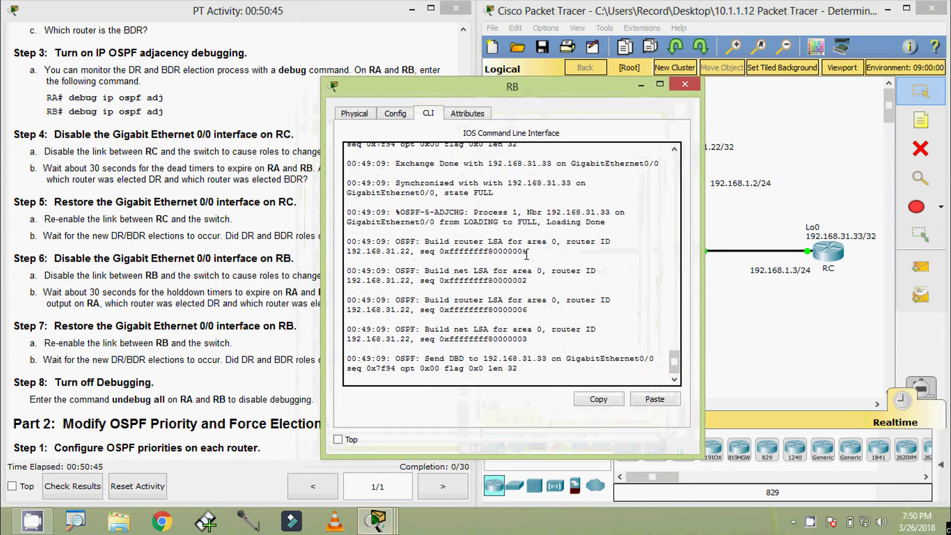
scroll(526, 254, "up", 1)
scroll(527, 267, "down", 1)
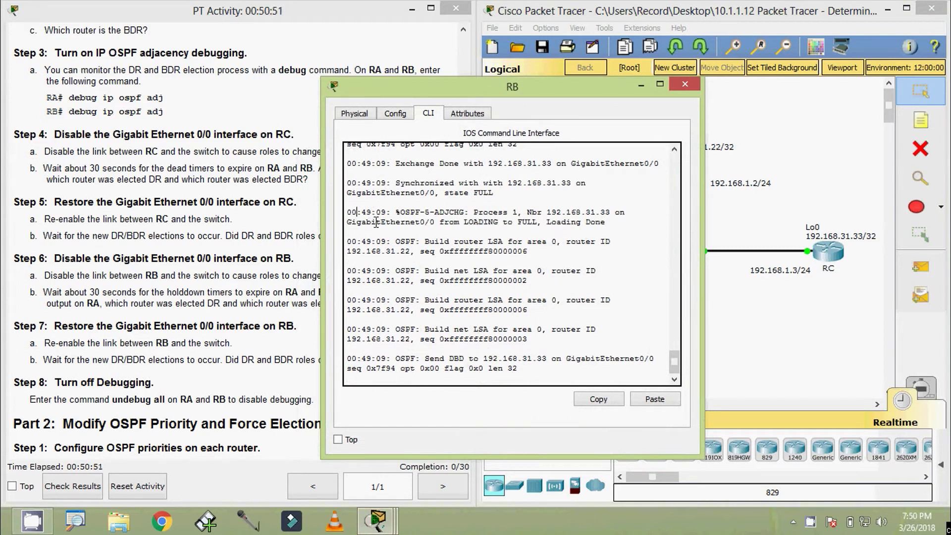
left_click_drag(348, 212, 523, 363)
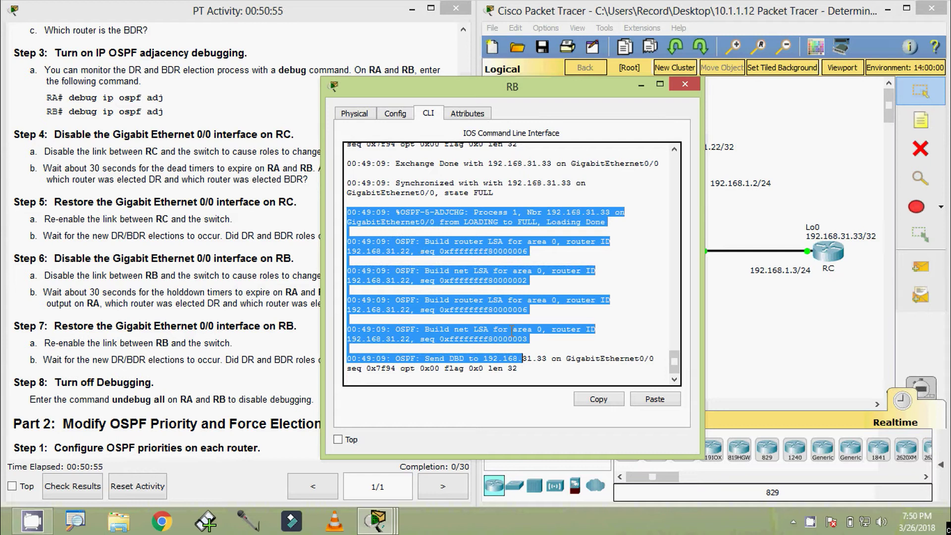
left_click(522, 310)
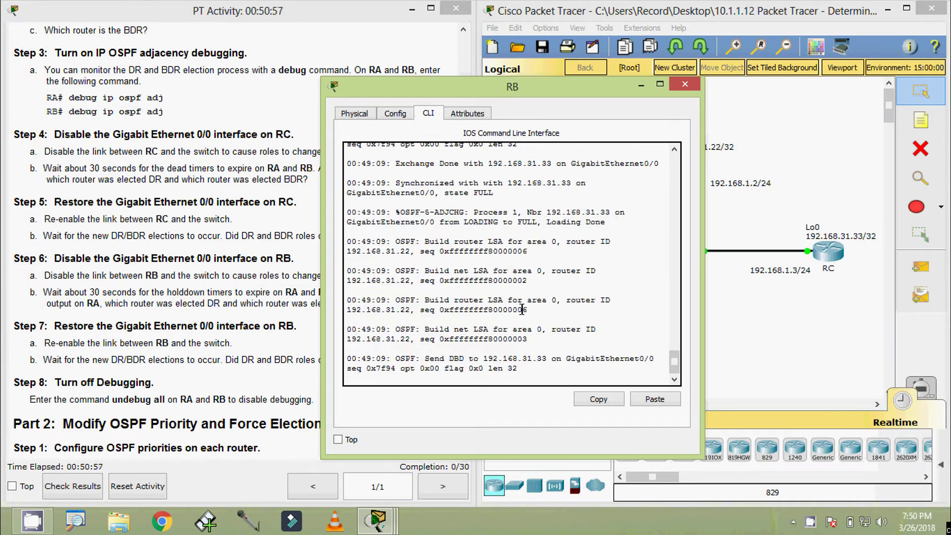
Step: Bring up RB's prompt and enter privileged EXEC mode with enable
key("Return")
key("Return")
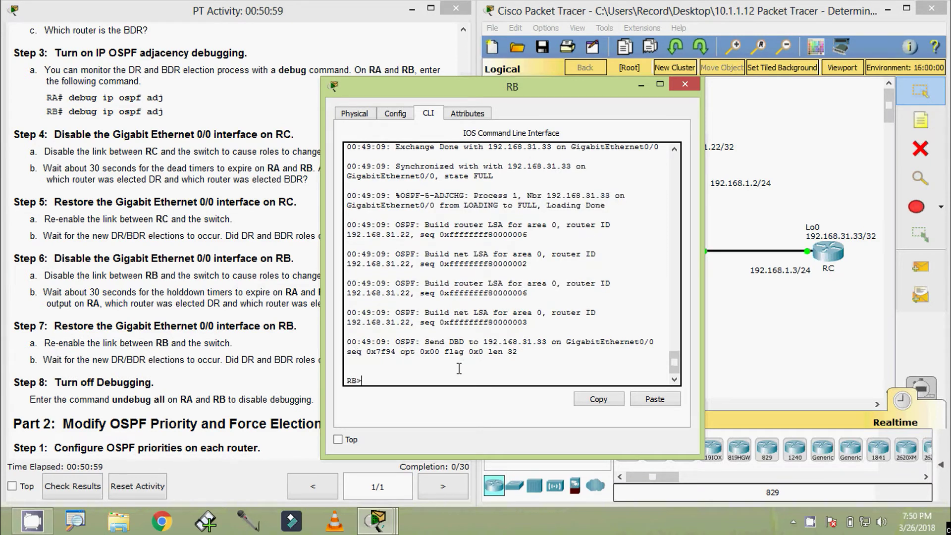
type("en")
key("Tab")
key("Return")
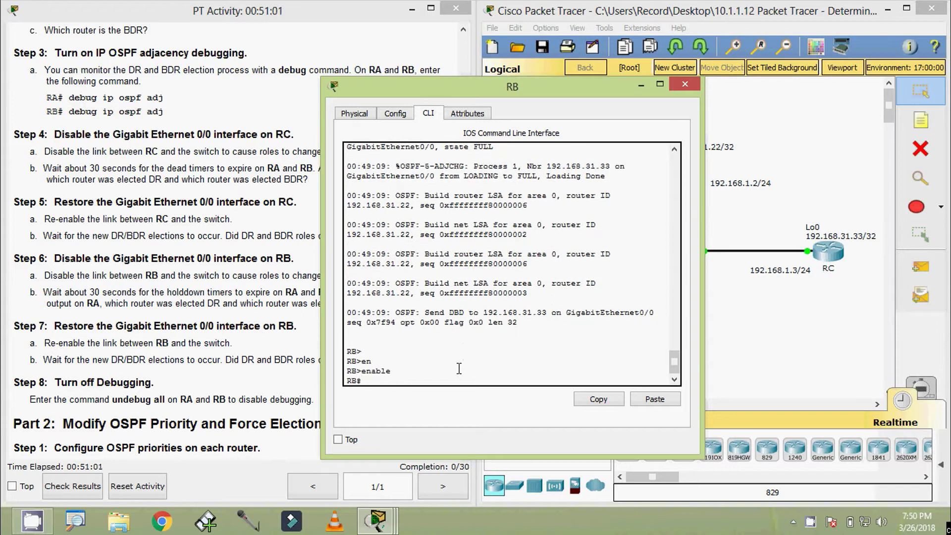
Step: Display RB's OSPF interface details with show ip ospf interface
type("sh")
key("Tab")
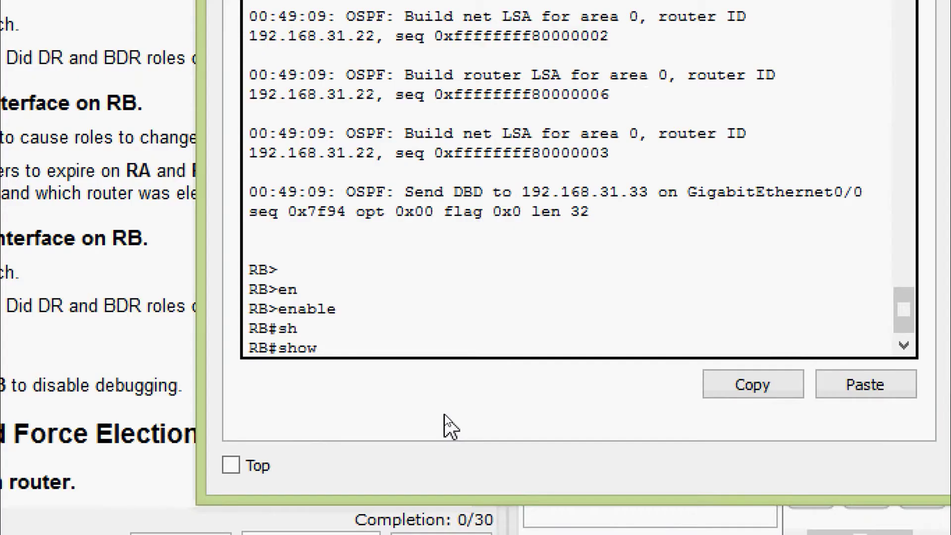
type("ip os")
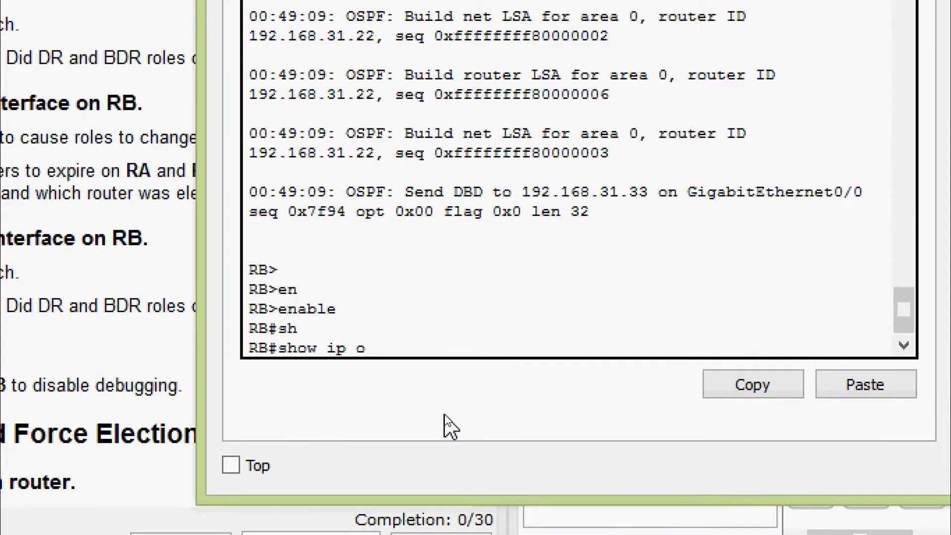
key("Tab")
type("in")
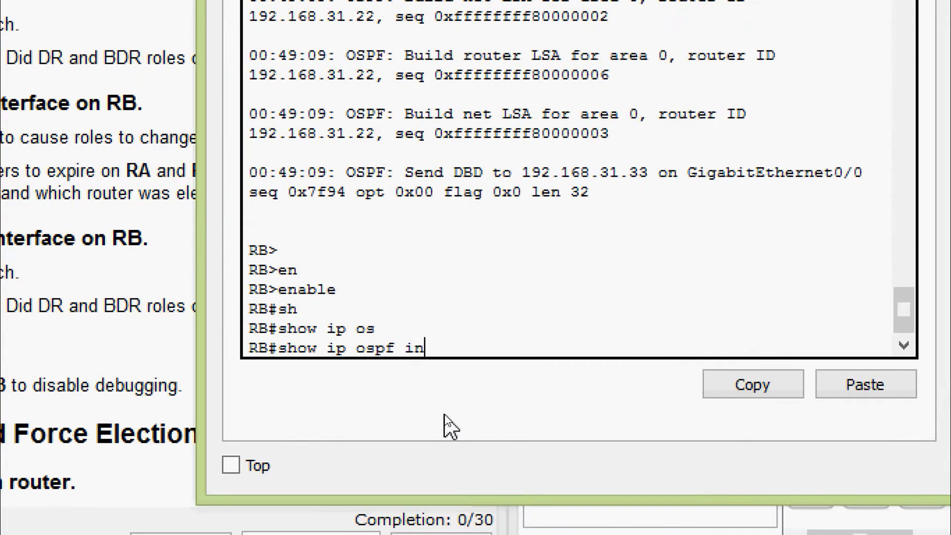
key("Tab")
key("Return")
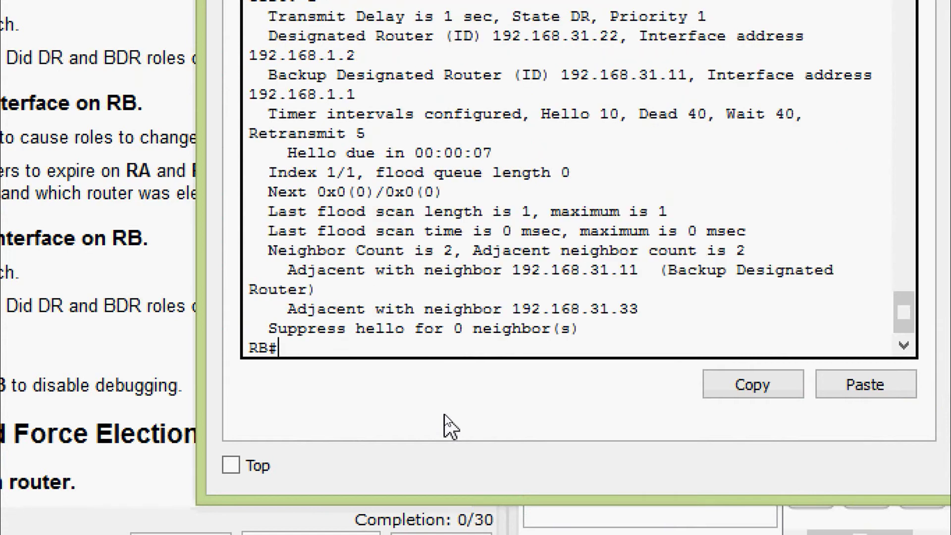
Step: Widen RB's window and examine the OSPF interface output, highlighting the Designated Router and Backup Designated Router entries
left_click_drag(201, 241, 87, 257)
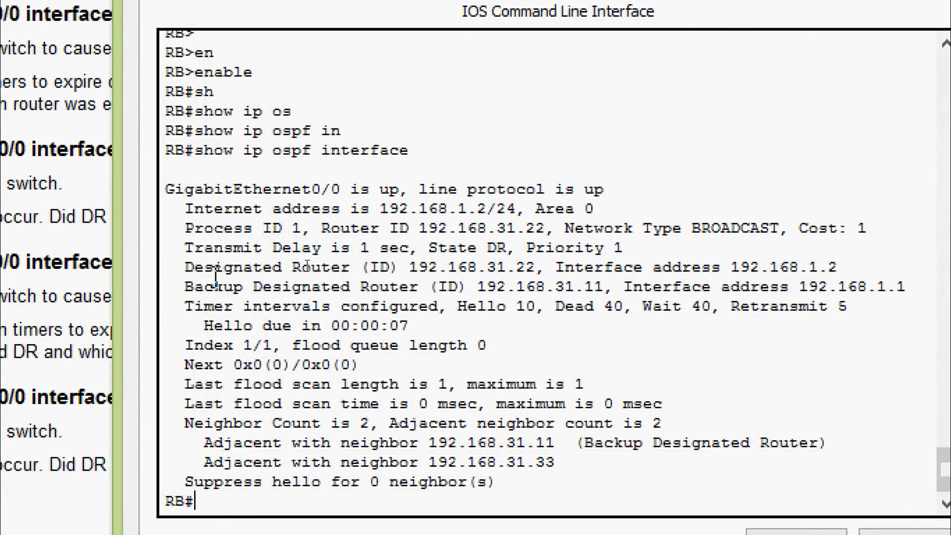
left_click_drag(401, 268, 543, 273)
triple_click(542, 271)
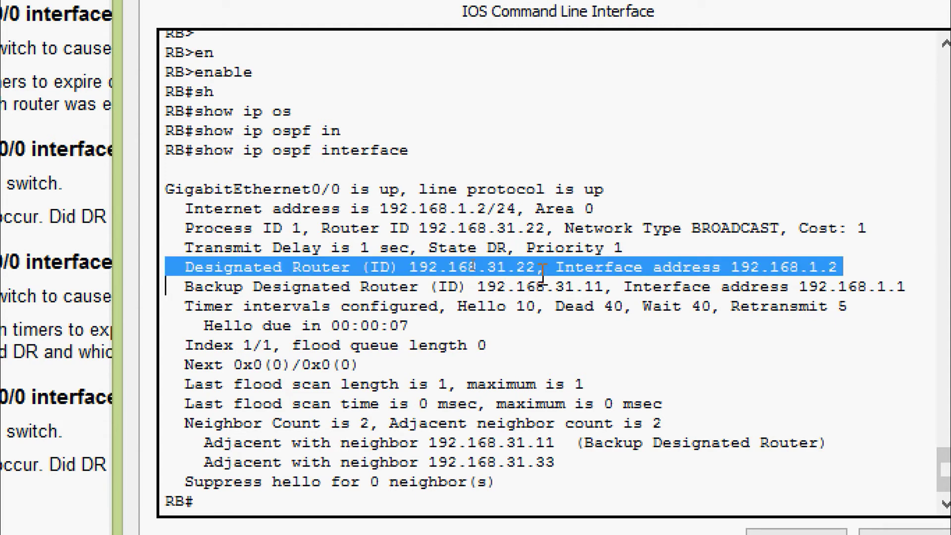
left_click_drag(540, 91, 334, 42)
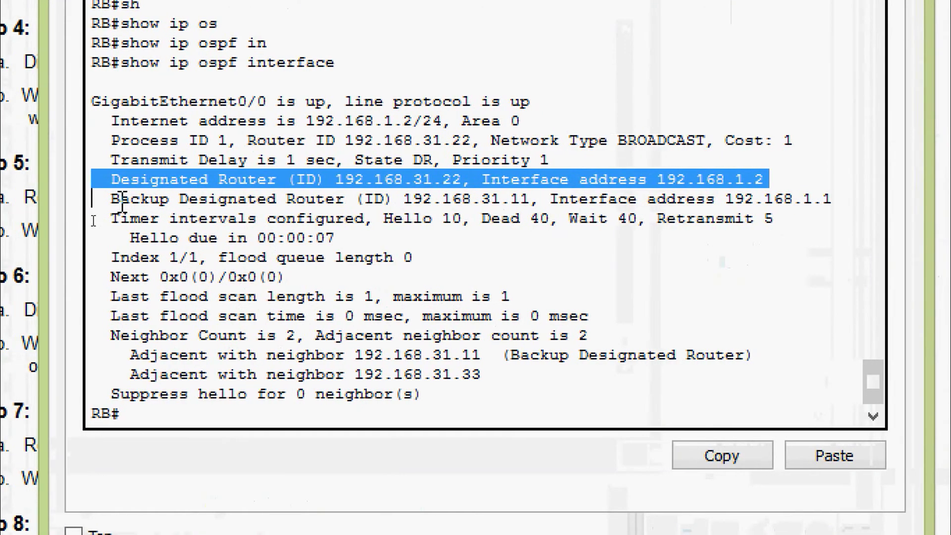
left_click_drag(122, 200, 349, 203)
left_click_drag(407, 201, 537, 200)
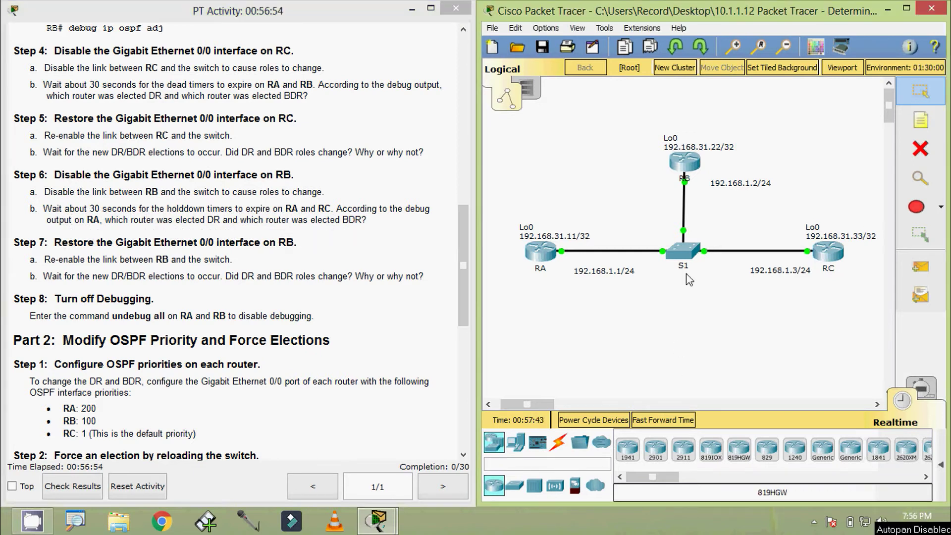
Step: Open RB's command line and enter global configuration mode with configure terminal
left_click(686, 171)
left_click_drag(409, 104, 427, 88)
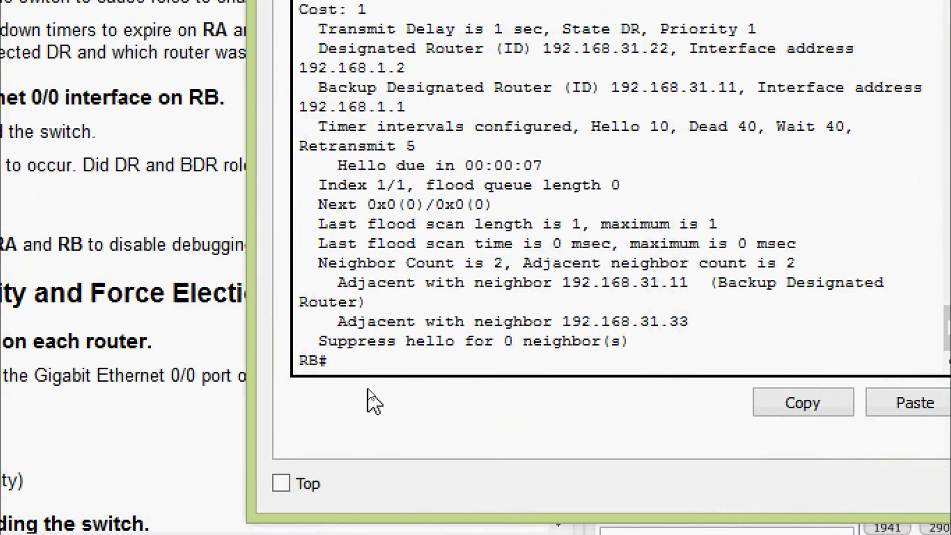
type("conf")
key("Tab")
type("t")
key("Tab")
key("Return")
key("Return")
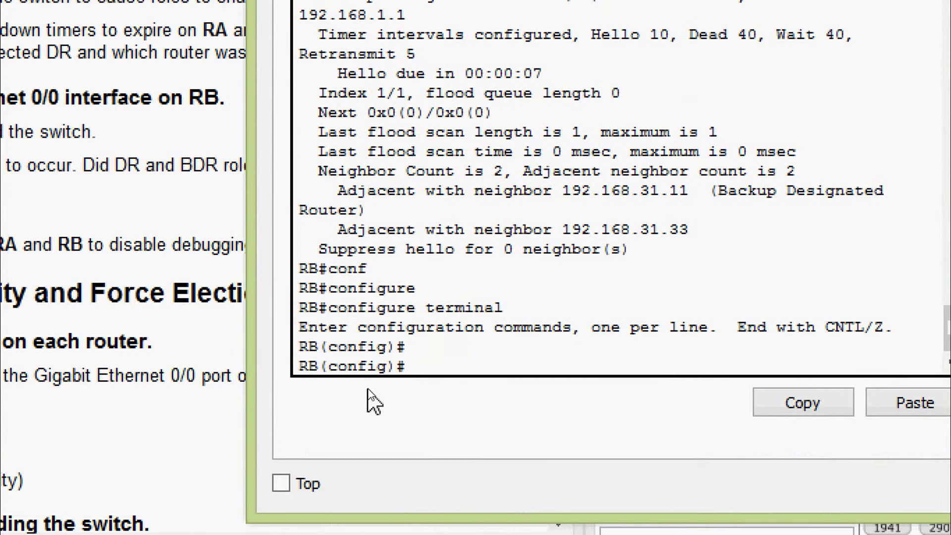
Step: Disable RB's GigabitEthernet 0/0 interface with shutdown and move its window clear of the topology
type("inter")
key("Tab")
type("gi")
key("Tab")
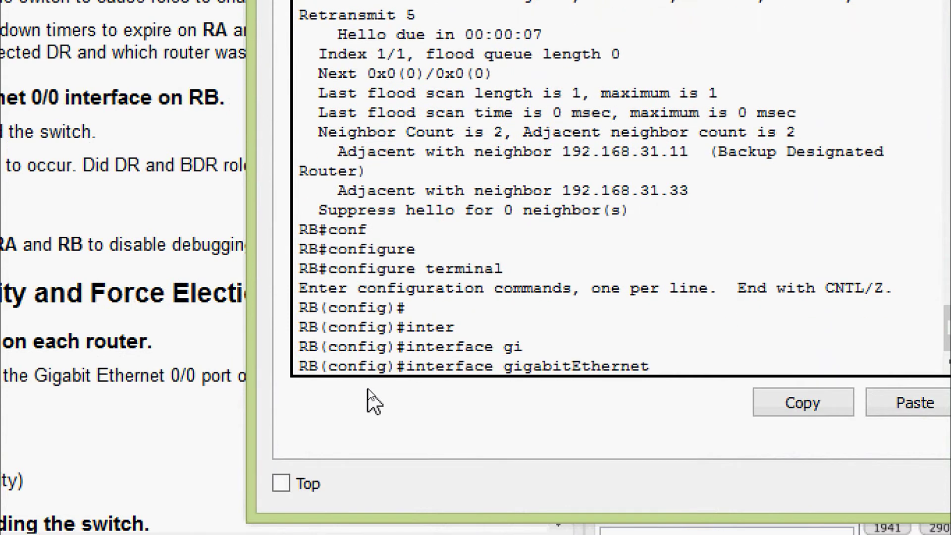
type("0/0")
key("Return")
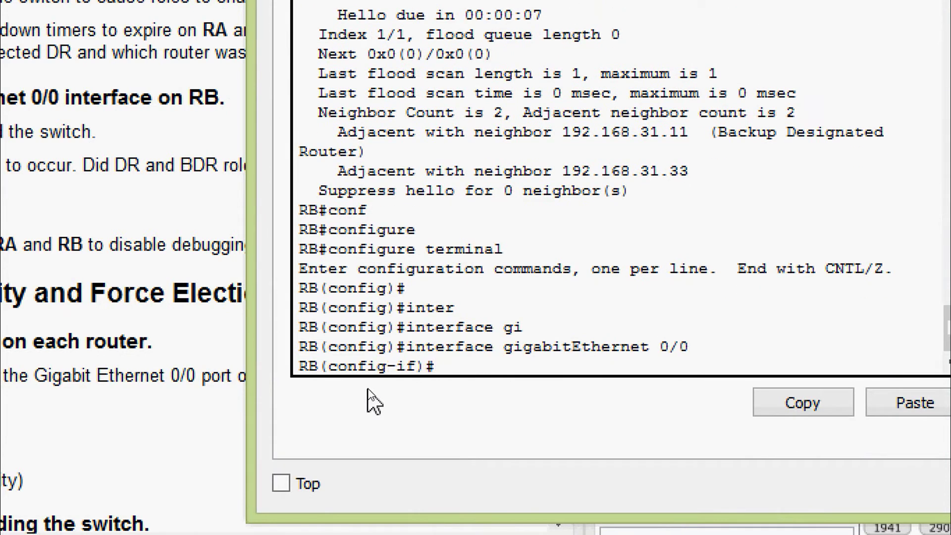
type("sh")
key("Tab")
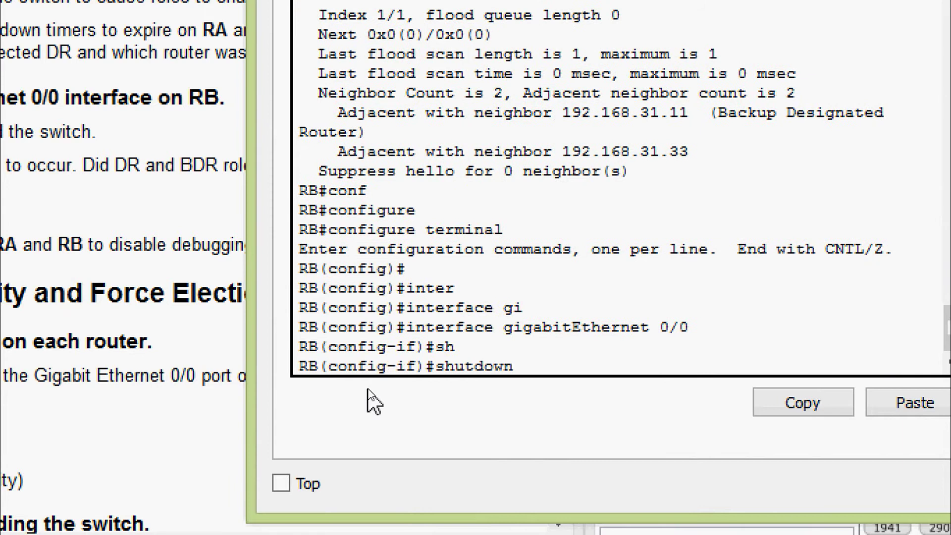
key("Return")
key("Return")
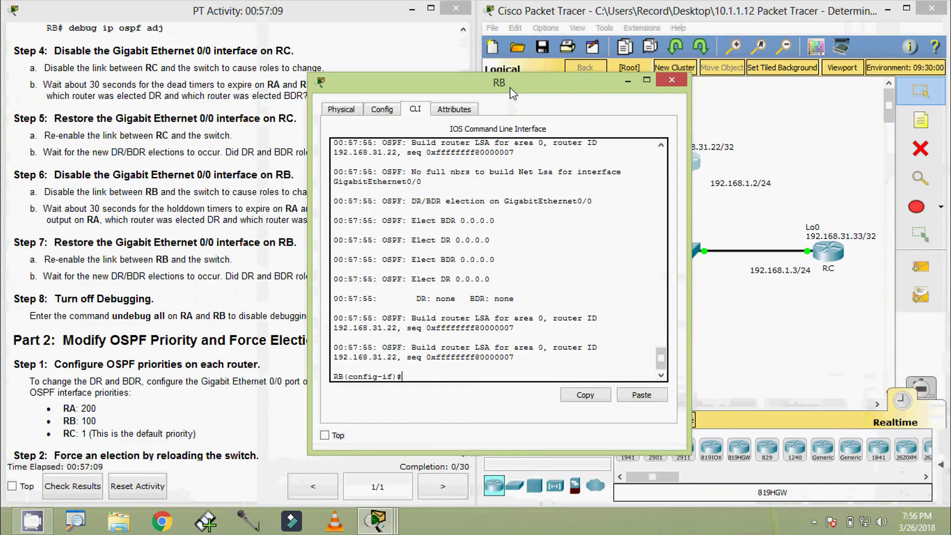
left_click_drag(510, 69, 285, 51)
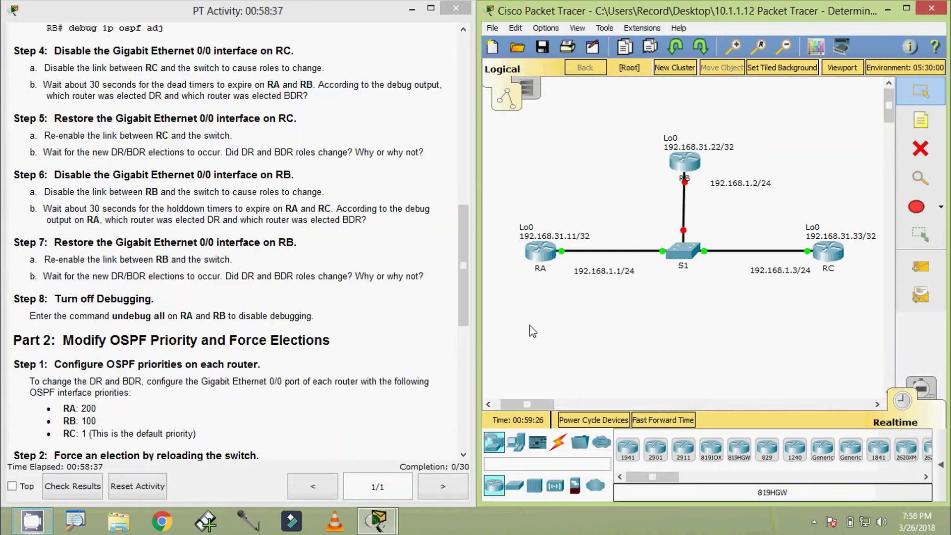
Step: Open RA's command line and examine the latest DR/BDR election debug messages, highlighting the elected DR's address
left_click(539, 253)
left_click_drag(503, 105, 285, 67)
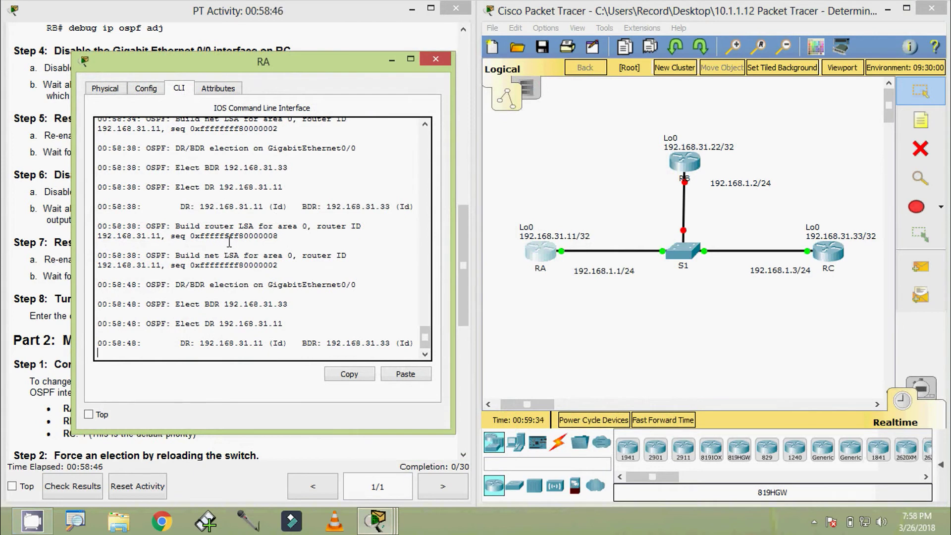
double_click(181, 207)
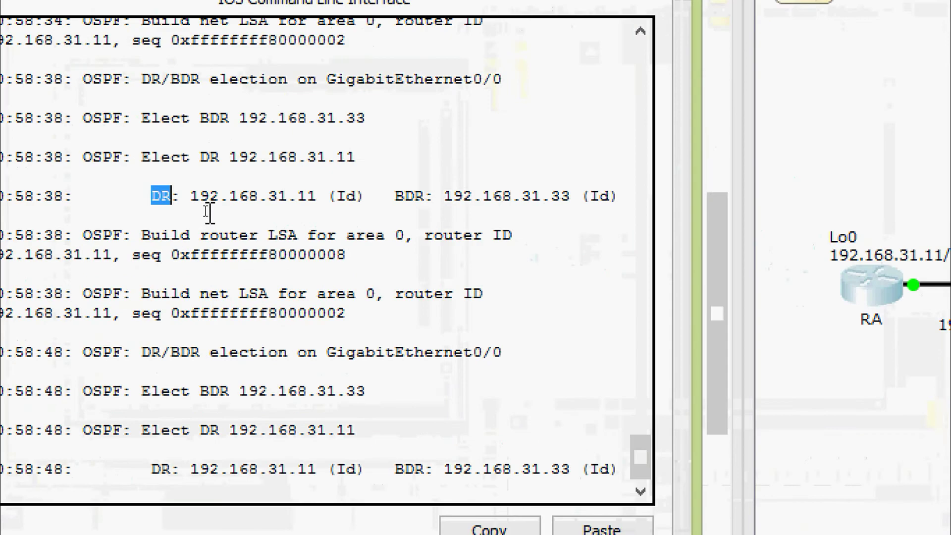
left_click_drag(200, 207, 326, 201)
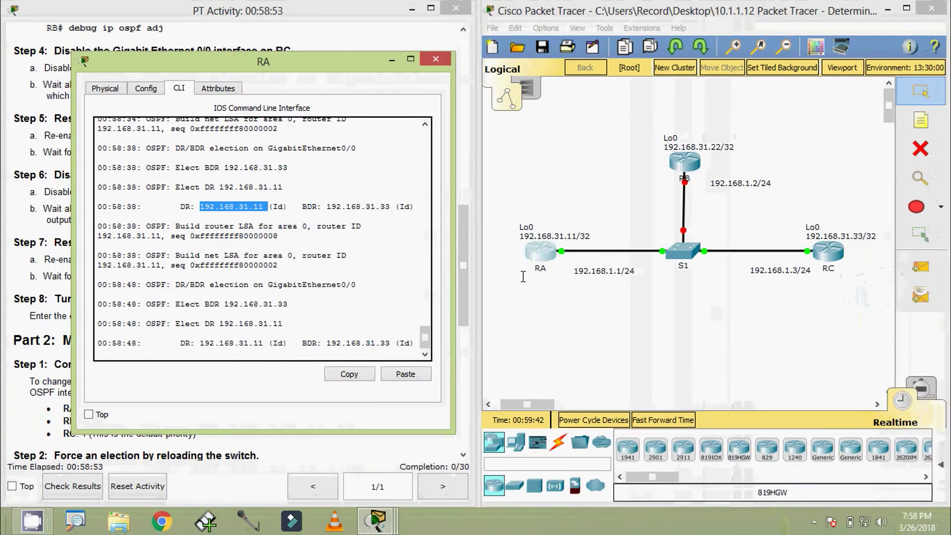
left_click(571, 307)
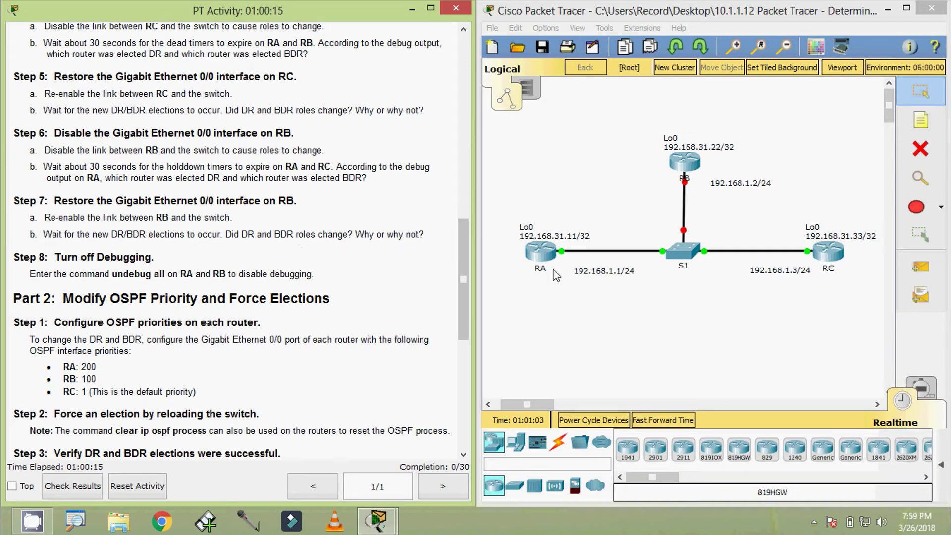
Step: Re-enable GigabitEthernet 0/0 on RB with no shutdown and fast-forward the simulation time
left_click(684, 165)
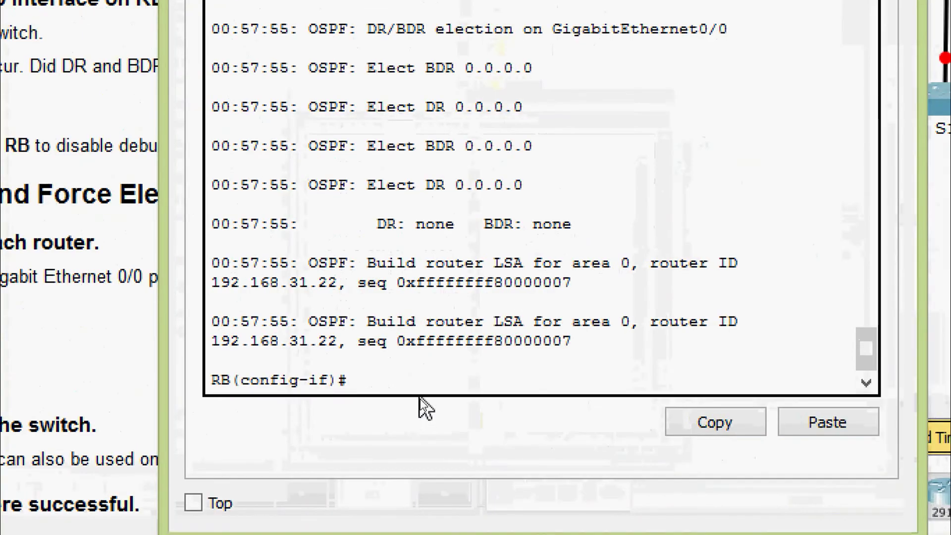
type("no sh")
key("Tab")
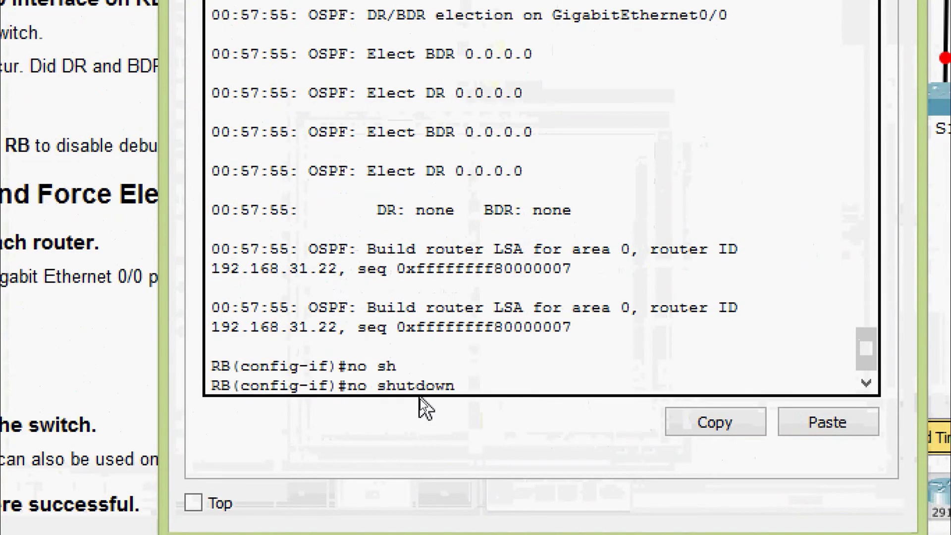
key("Return")
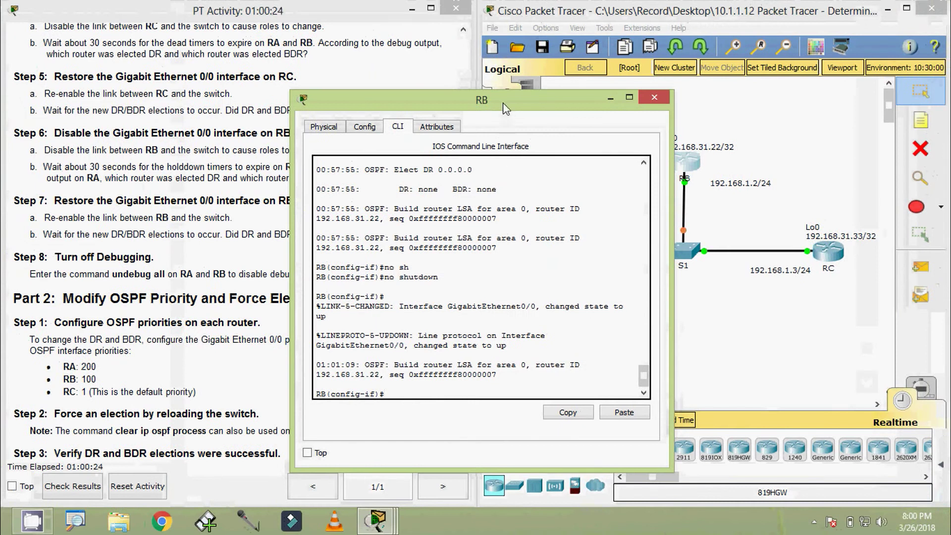
left_click_drag(504, 108, 281, 65)
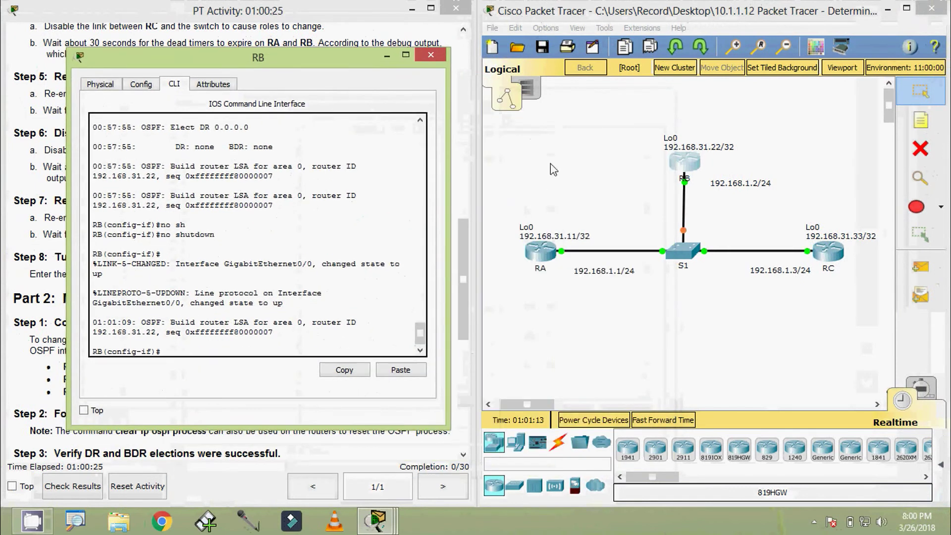
left_click(669, 420)
key("alt+d")
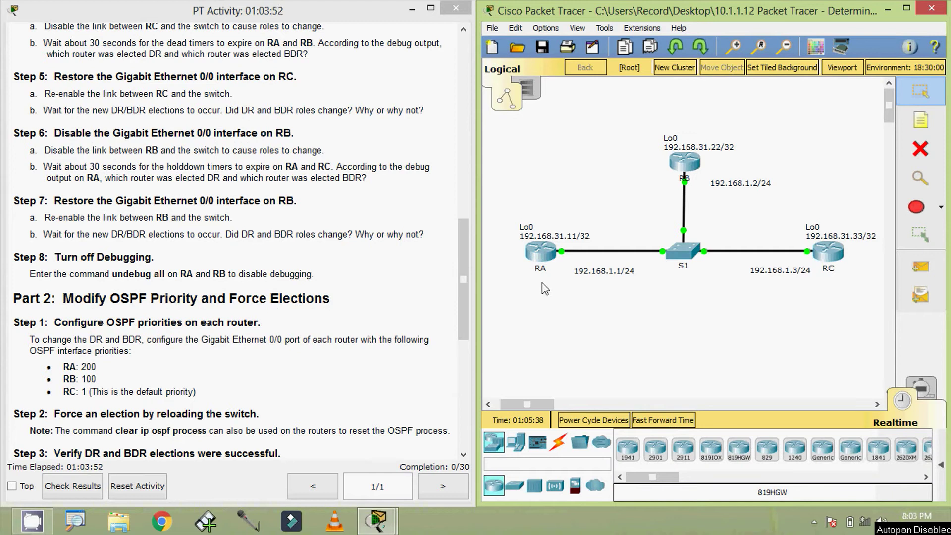
Step: Open RA's command line and display its OSPF interface details with show ip ospf interface
left_click(541, 253)
left_click_drag(445, 101, 267, 26)
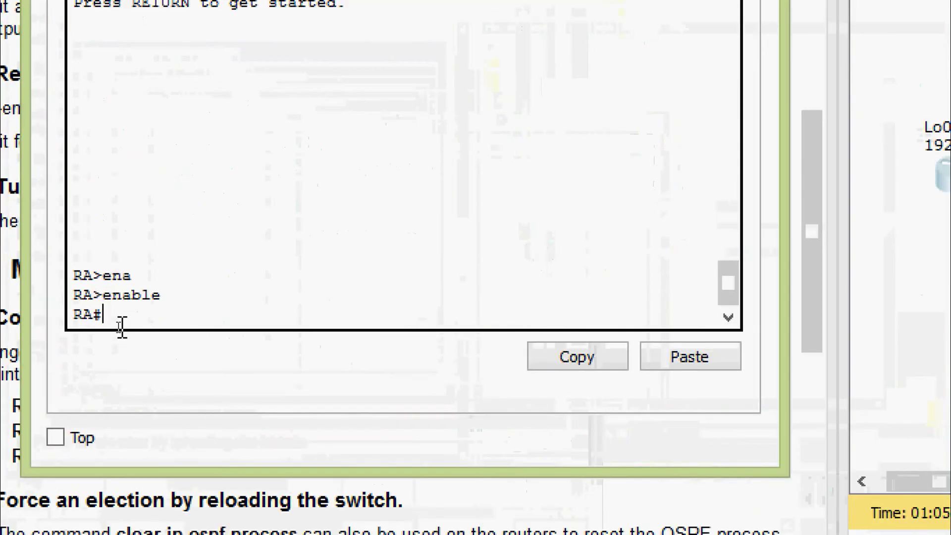
type("h")
key("Tab")
type("ip os")
key("Tab")
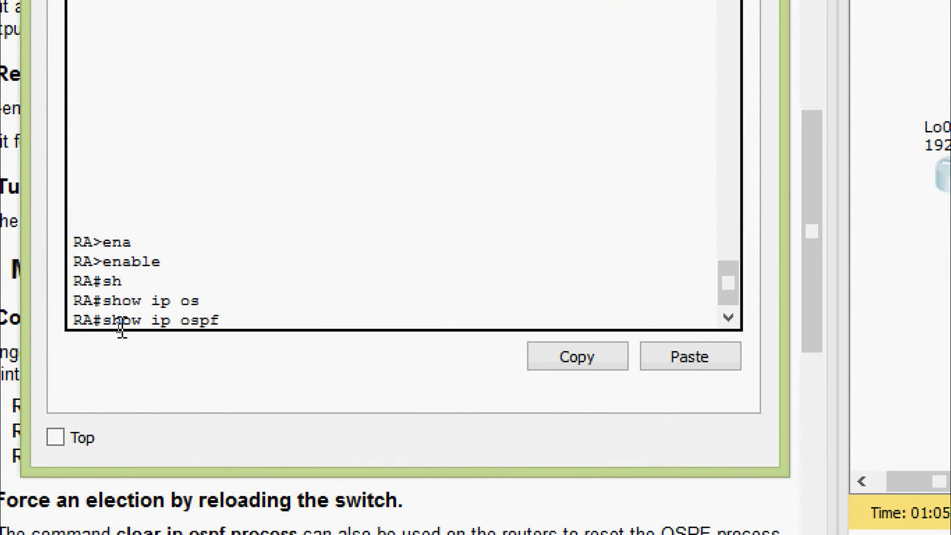
type("in")
key("Tab")
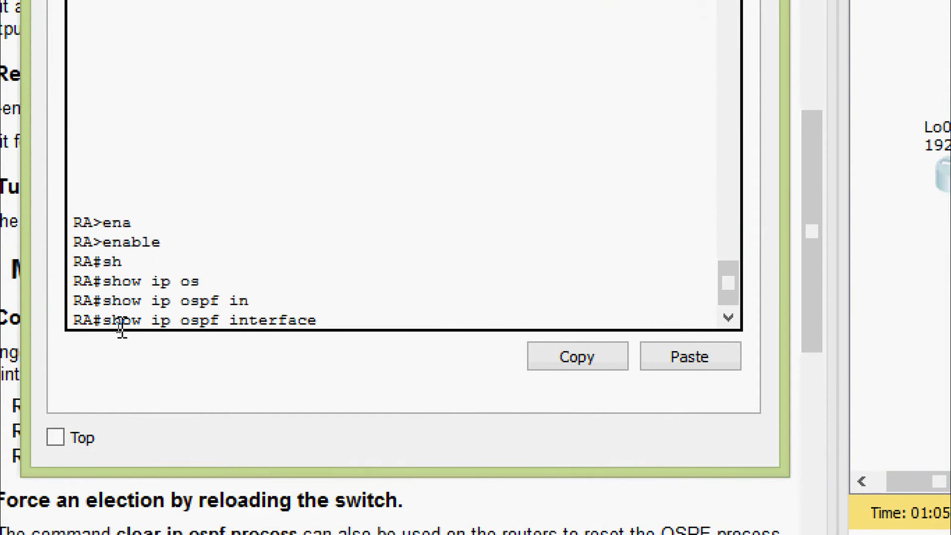
key("Return")
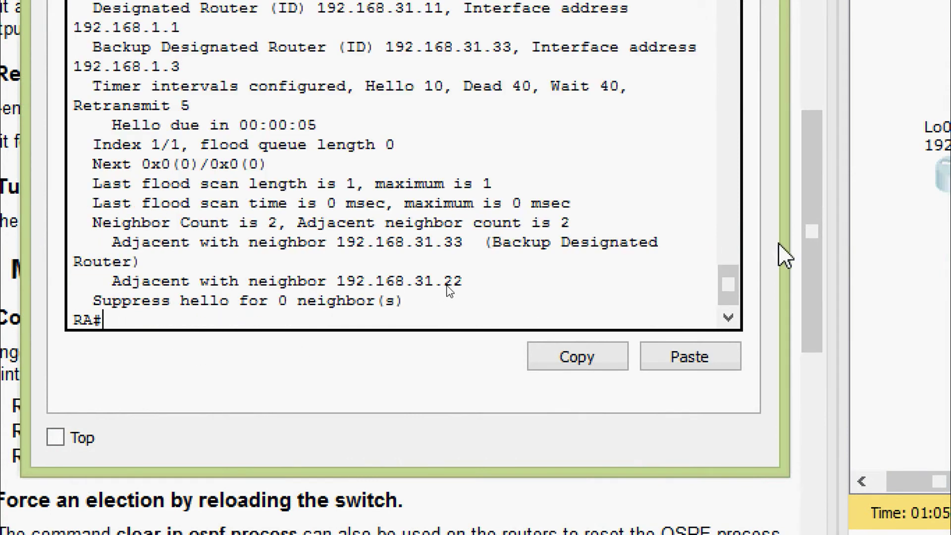
Step: Widen RA's window and examine the OSPF interface output, highlighting the Designated Router and Backup Designated Router lines
left_click_drag(793, 239, 902, 232)
scroll(490, 180, "up", 2)
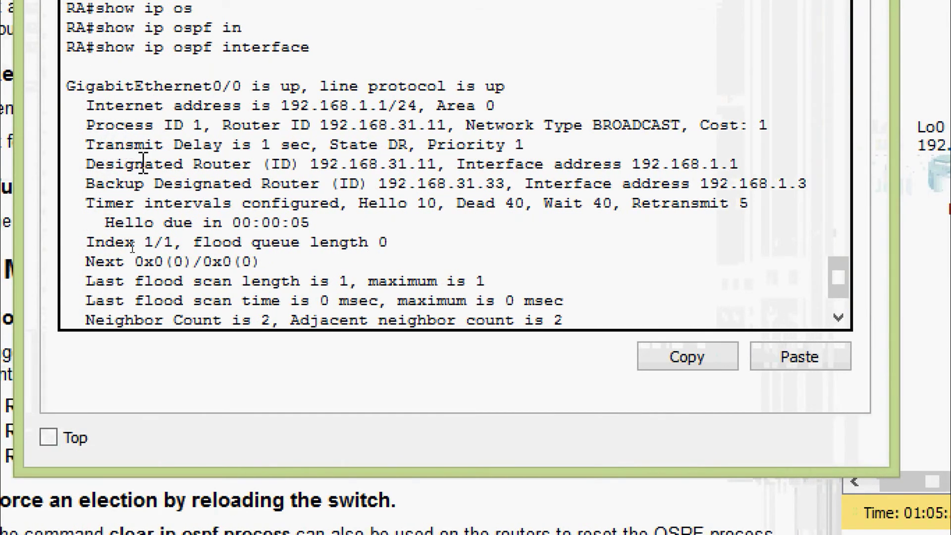
left_click_drag(86, 164, 244, 181)
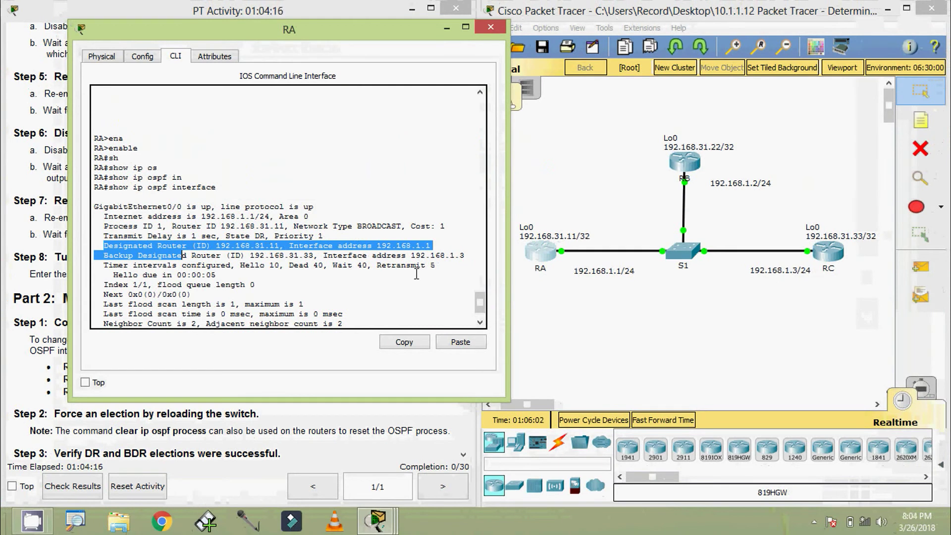
left_click_drag(99, 256, 318, 257)
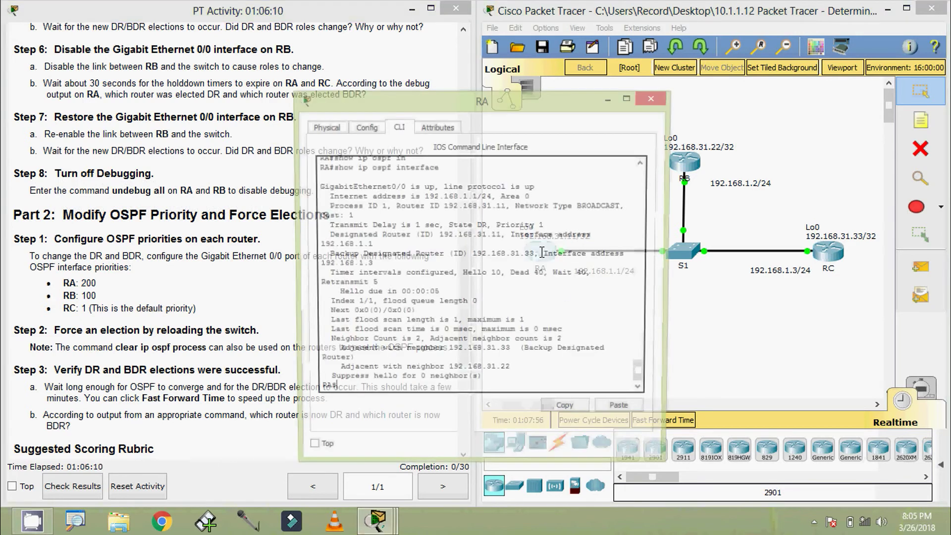
Step: Turn off all debugging on RA with undebug all and close its window
left_click(547, 253)
left_click_drag(505, 106, 637, 69)
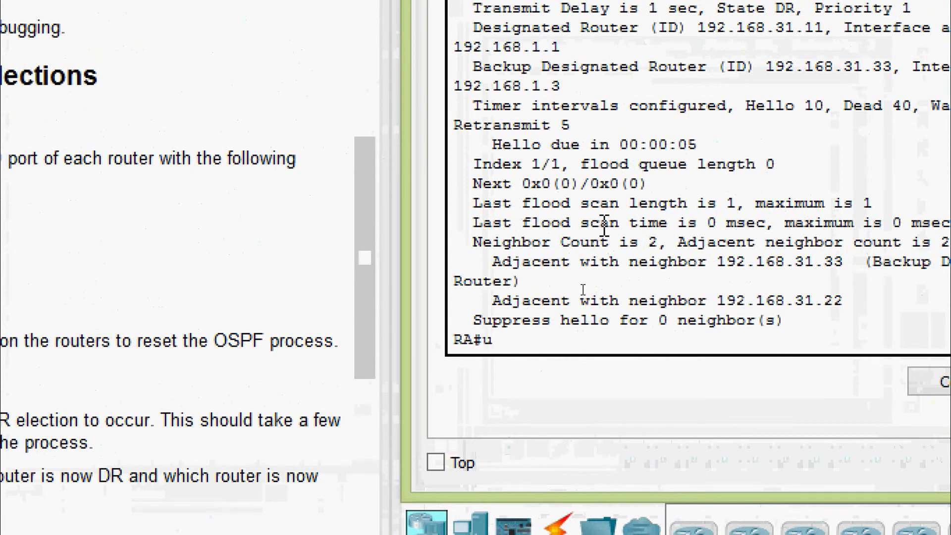
type("n")
key("Tab")
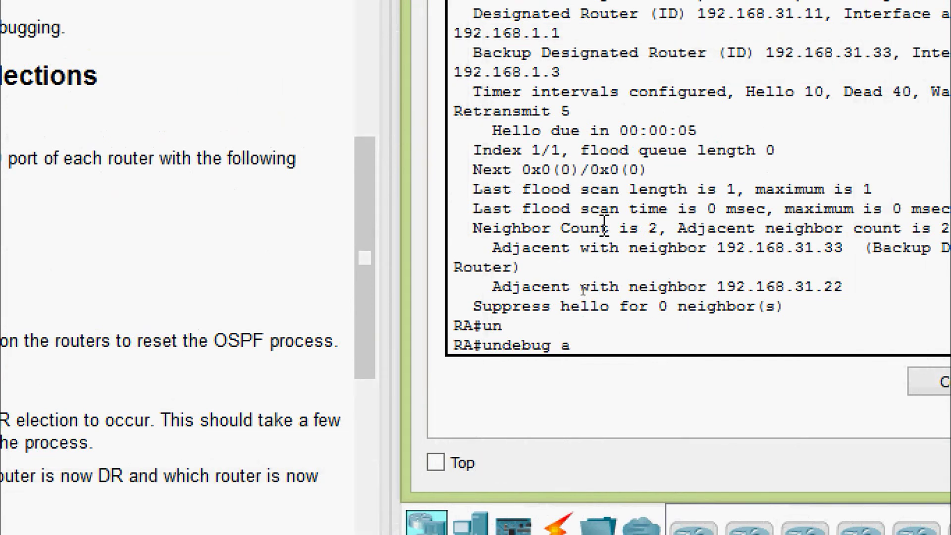
type("all")
key("Return")
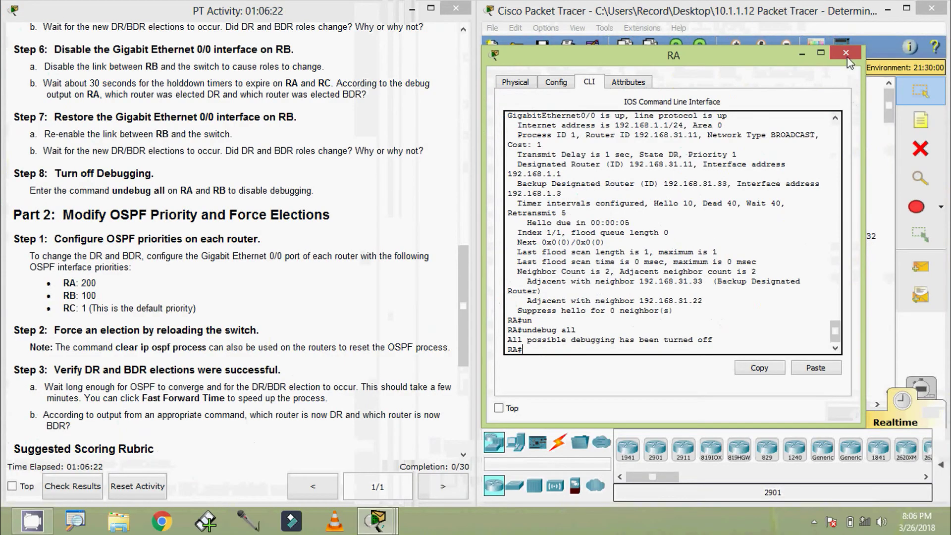
left_click(848, 56)
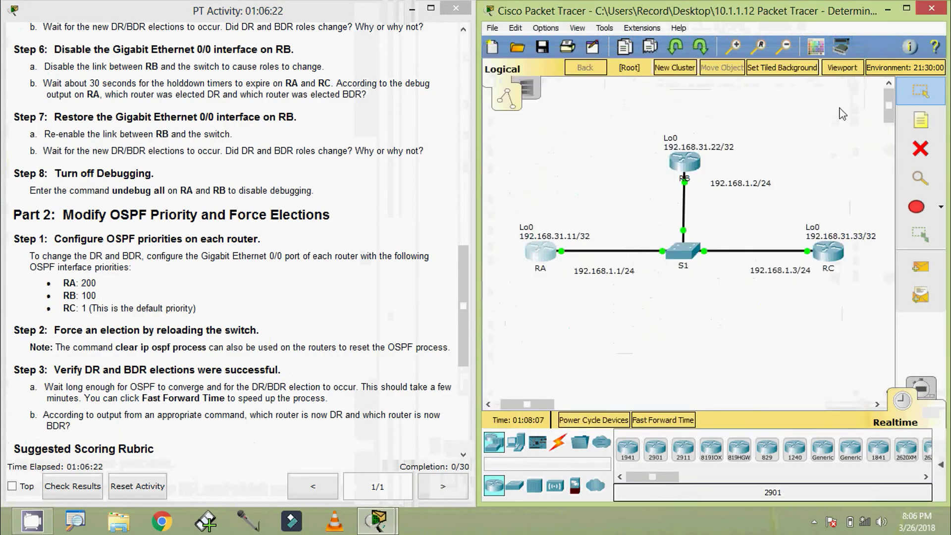
Step: Open RC's command line and enter privileged EXEC mode with enable
left_click(827, 252)
left_click_drag(601, 95, 691, 50)
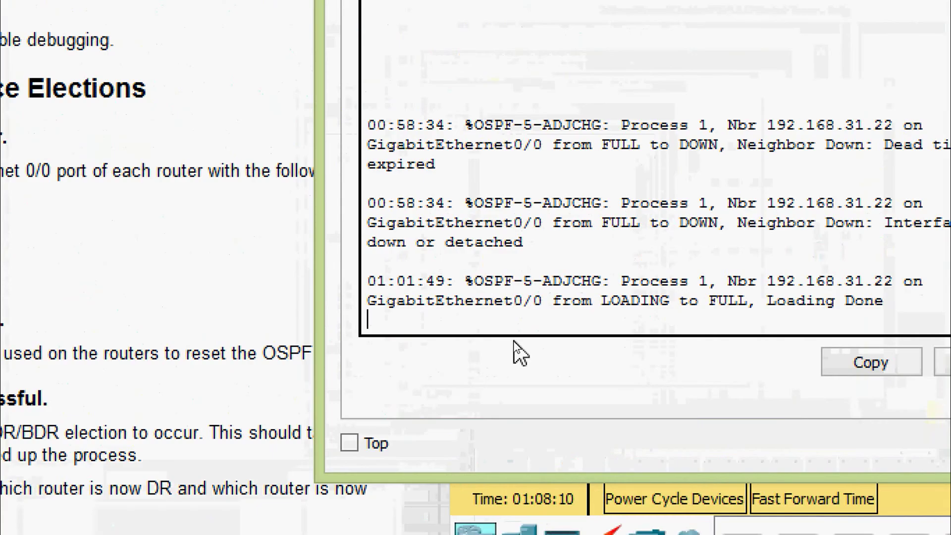
key("Return")
type("ena")
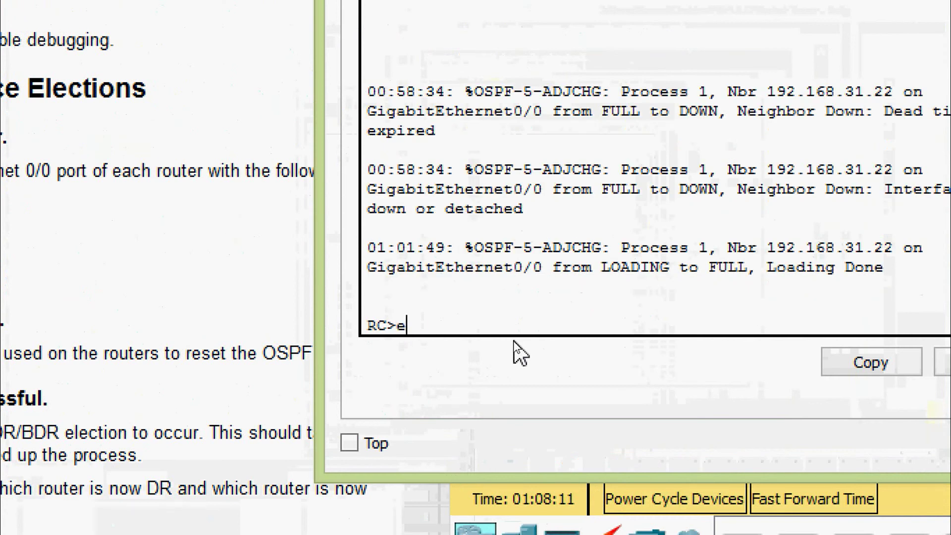
key("Tab")
key("Return")
Step: Turn off all debugging on RC with undebug all
type("un")
key("Tab")
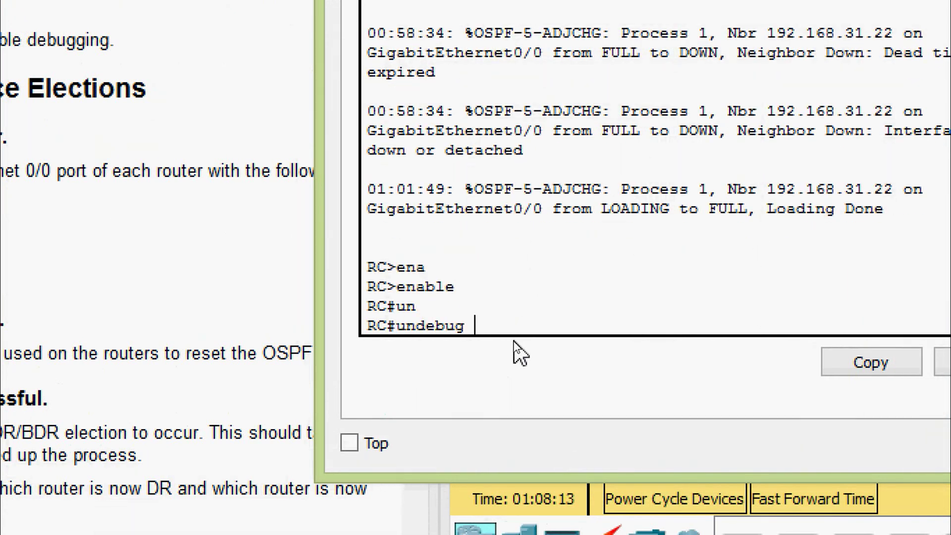
type("al")
key("Tab")
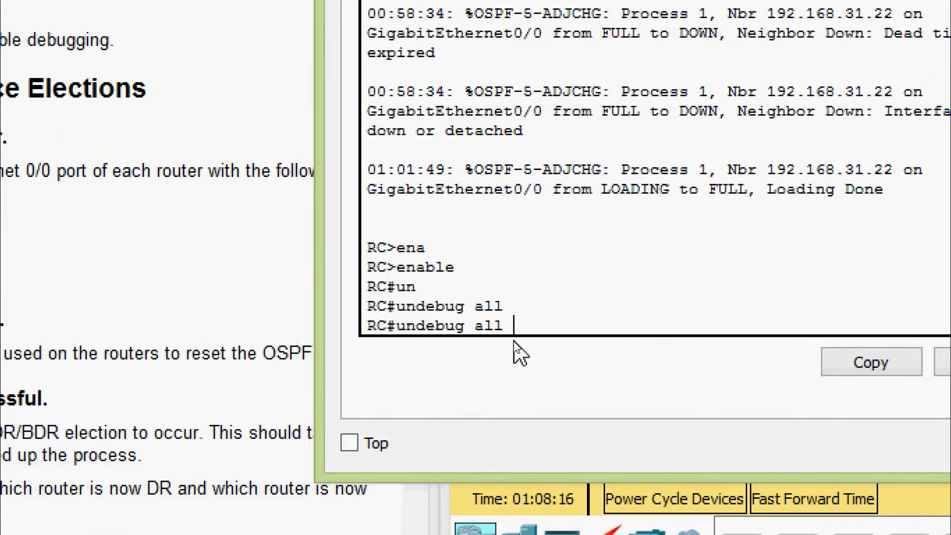
key("Return")
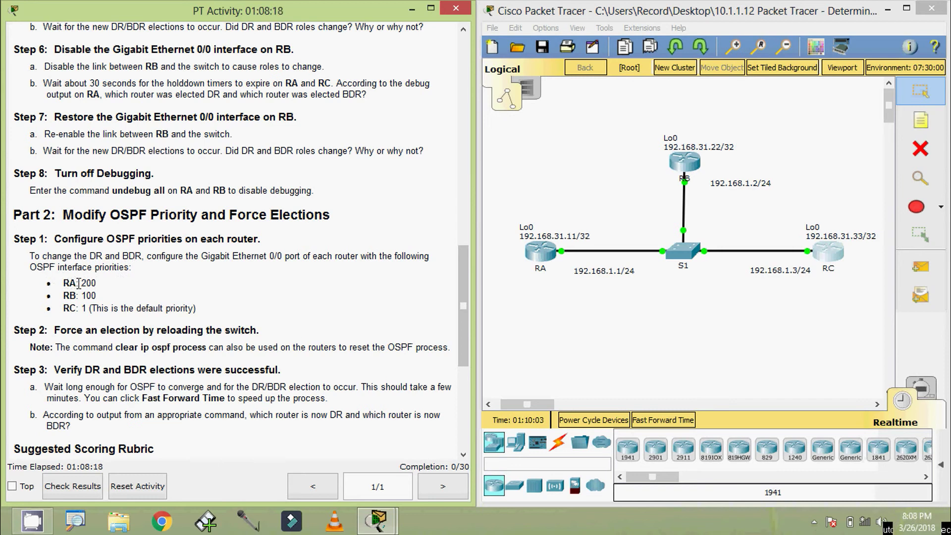
Step: Check the required OSPF priorities in the instructions, then open RA's command line and enter global configuration mode with configure terminal
left_click_drag(79, 283, 64, 309)
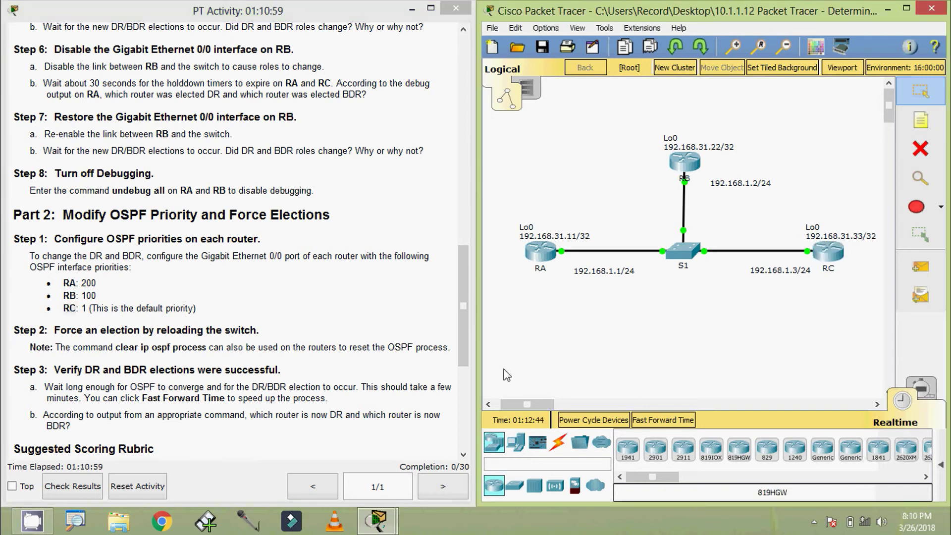
left_click(540, 252)
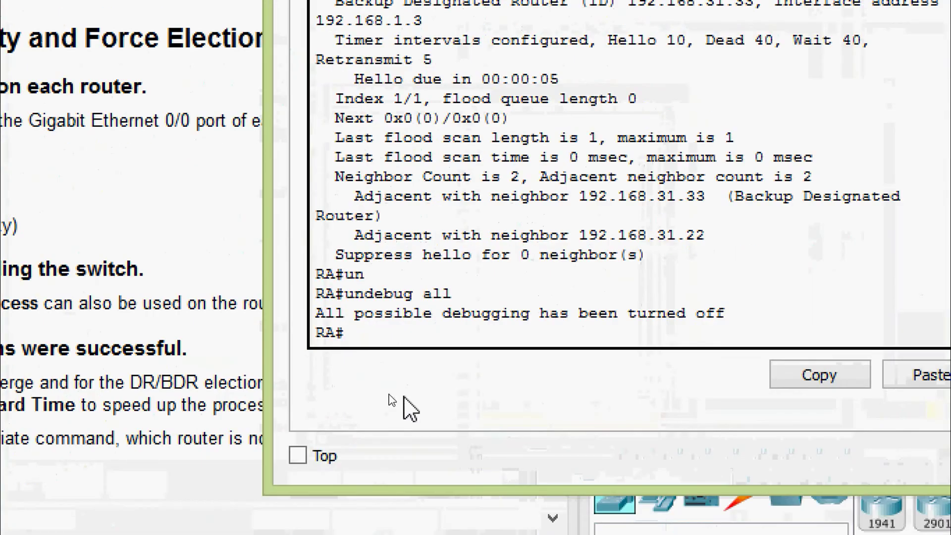
type("conf")
key("Tab")
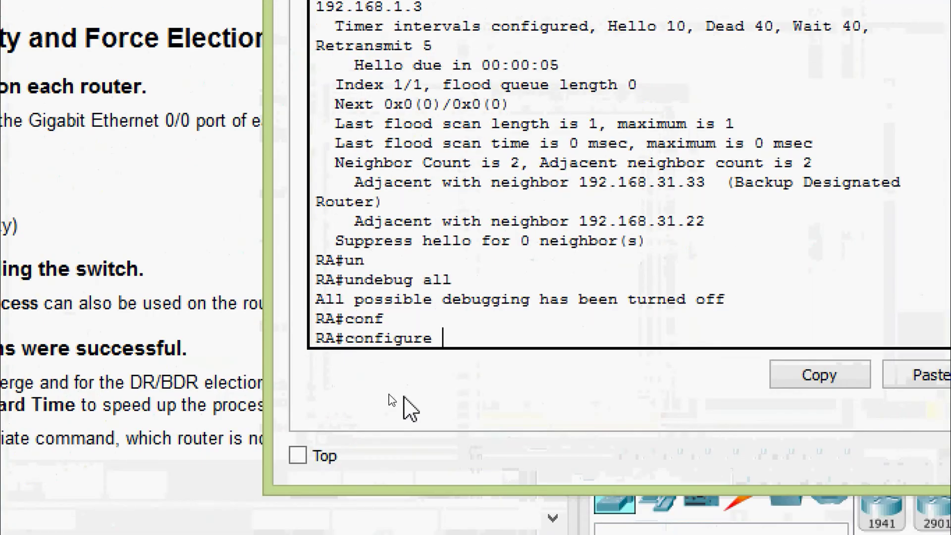
type("t")
key("Tab")
key("Return")
key("Return")
Step: Enter interface configuration mode for gigabitEthernet 0/0 on RA
type("inter")
key("Tab")
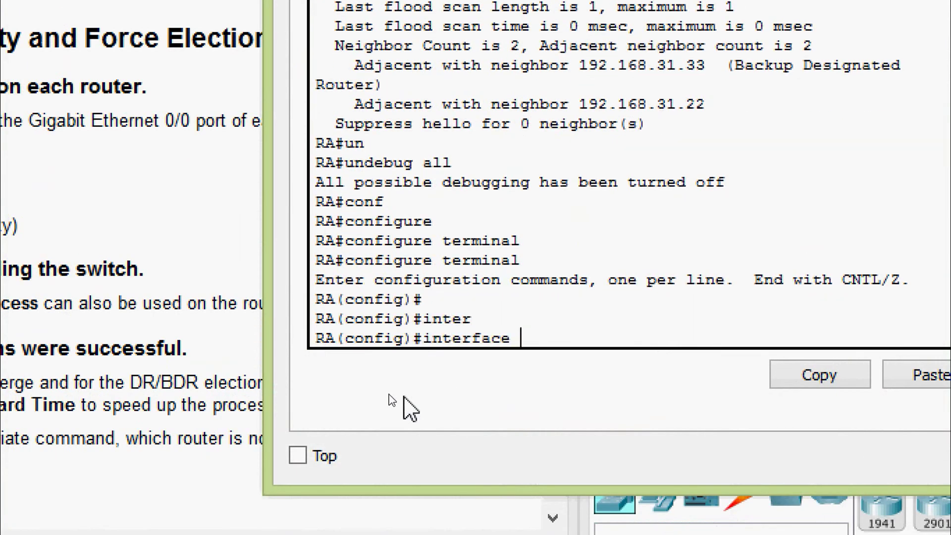
type("gi")
key("Tab")
type("0/")
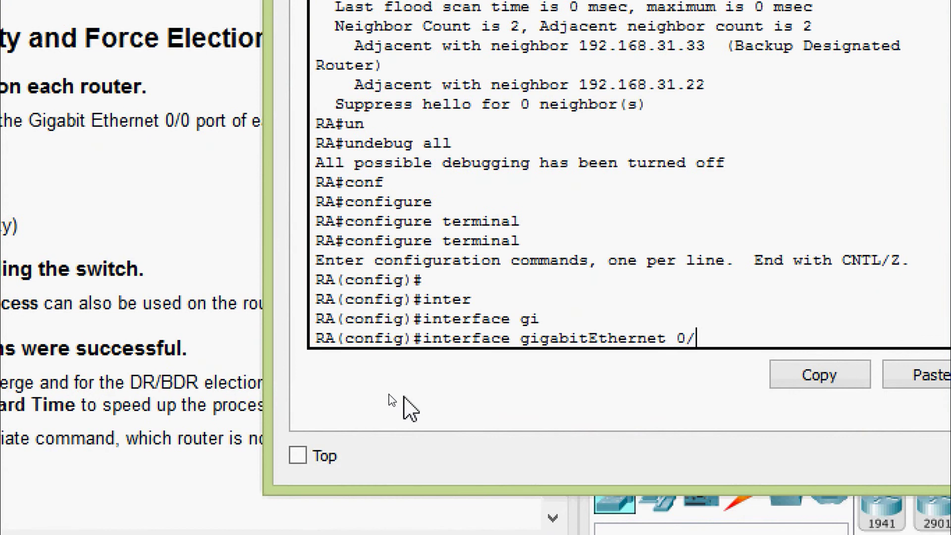
type("0")
key("Return")
Step: Set the OSPF priority of RA's GigabitEthernet 0/0 to 200, leave configuration mode and close RA's window
type("ip os")
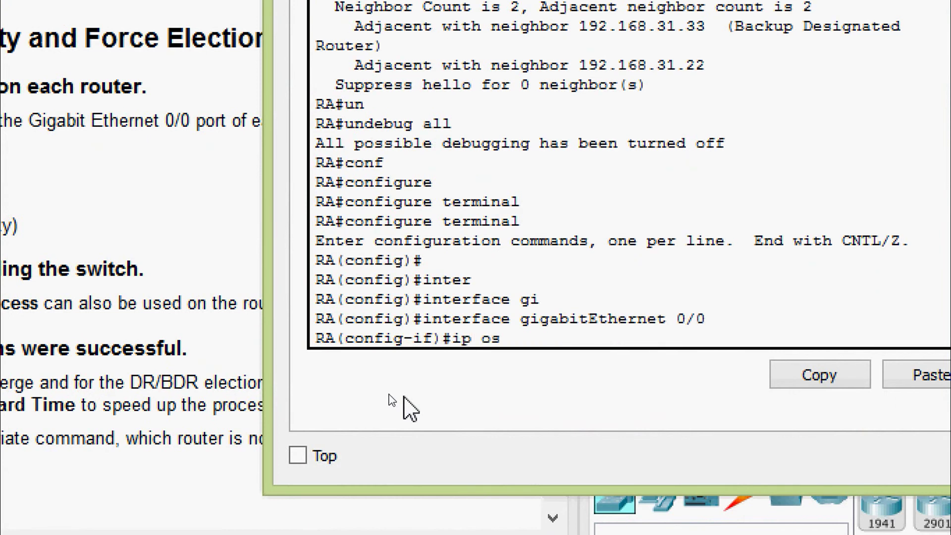
key("Tab")
type("pr")
key("Tab")
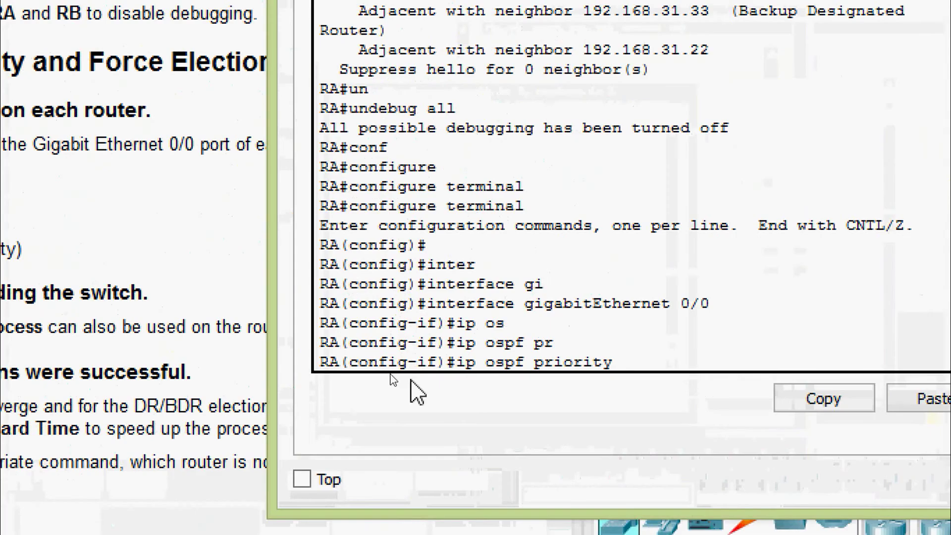
type("200")
key("Return")
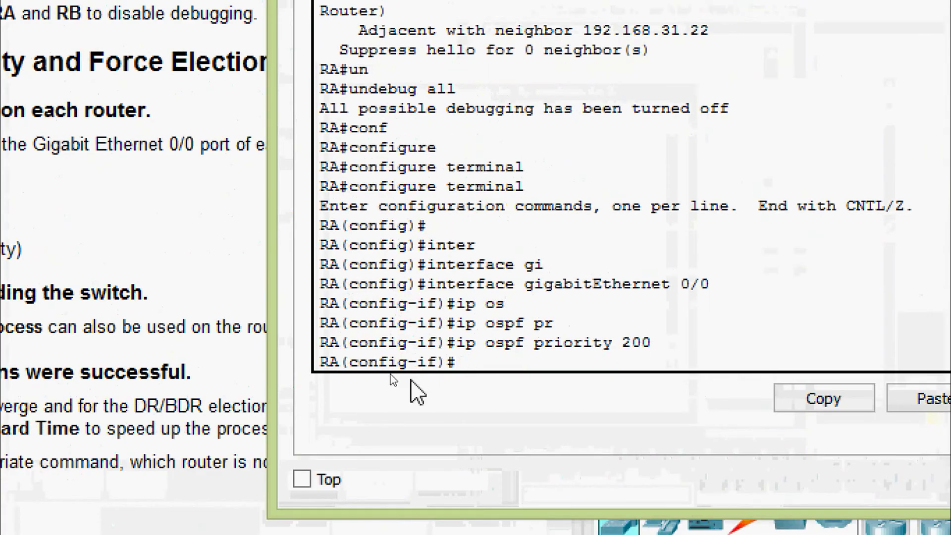
key("ctrl+z")
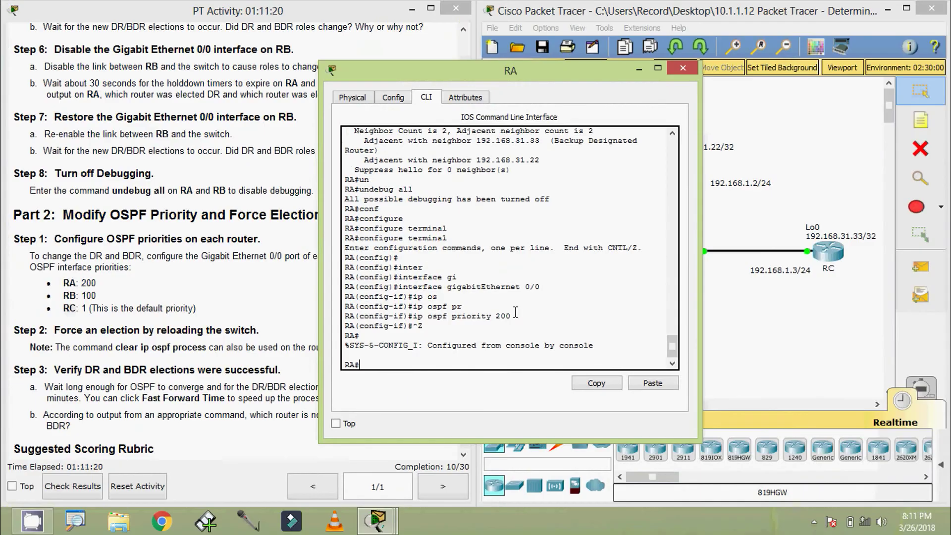
left_click(684, 70)
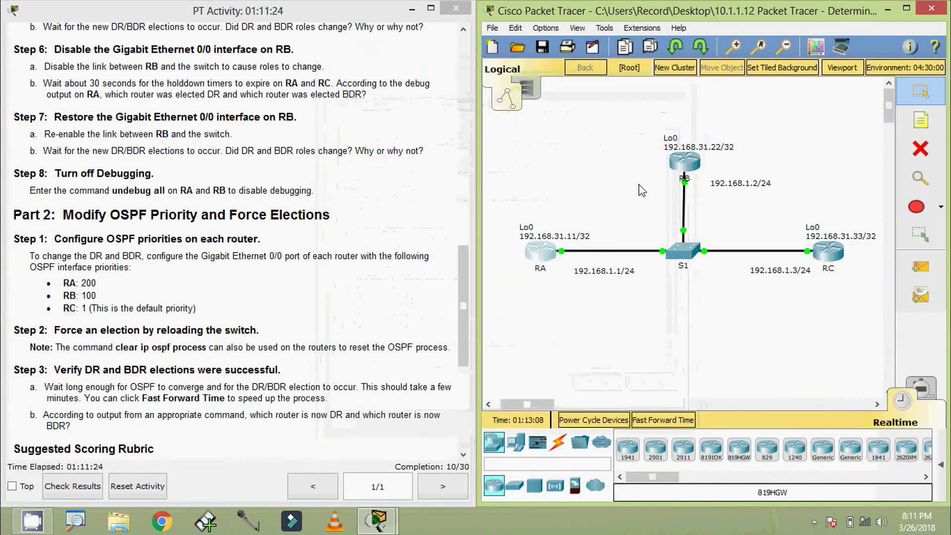
Step: Open RB's command line, enter privileged EXEC mode and go into global configuration mode with configure terminal
left_click(686, 164)
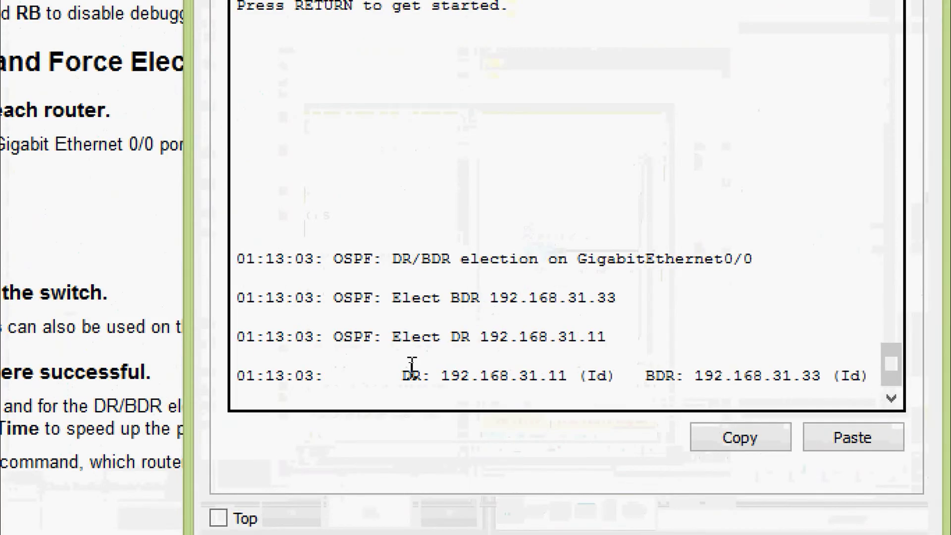
key("Return")
type("ena")
key("Tab")
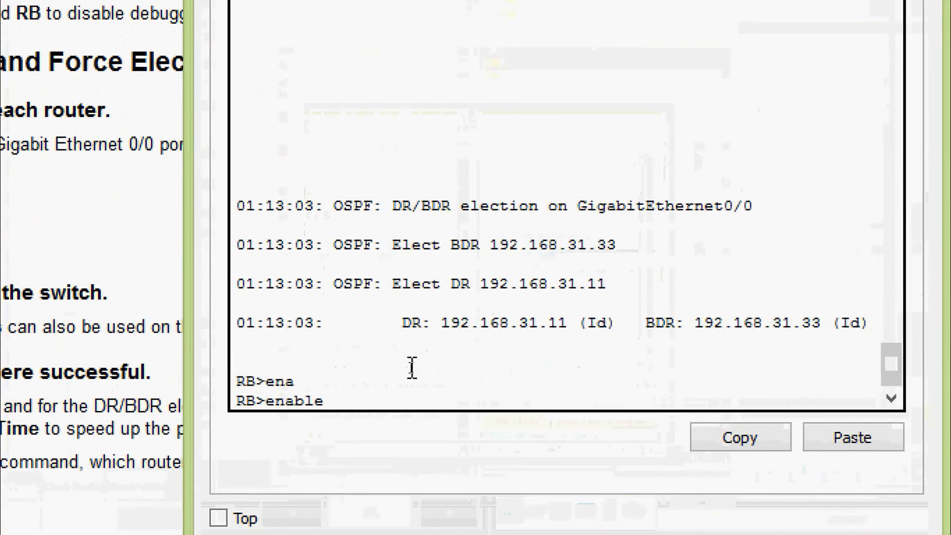
key("Return")
type("conf")
key("Tab")
key("Return")
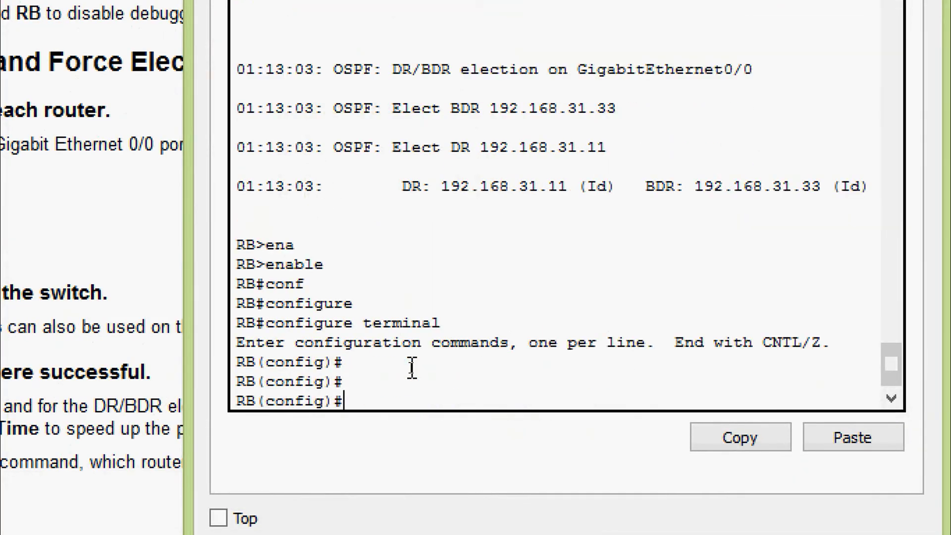
Step: Enter interface configuration mode for gigabitEthernet 0/0 on RB
type("inter")
key("Tab")
type("gi")
key("Tab")
type("0")
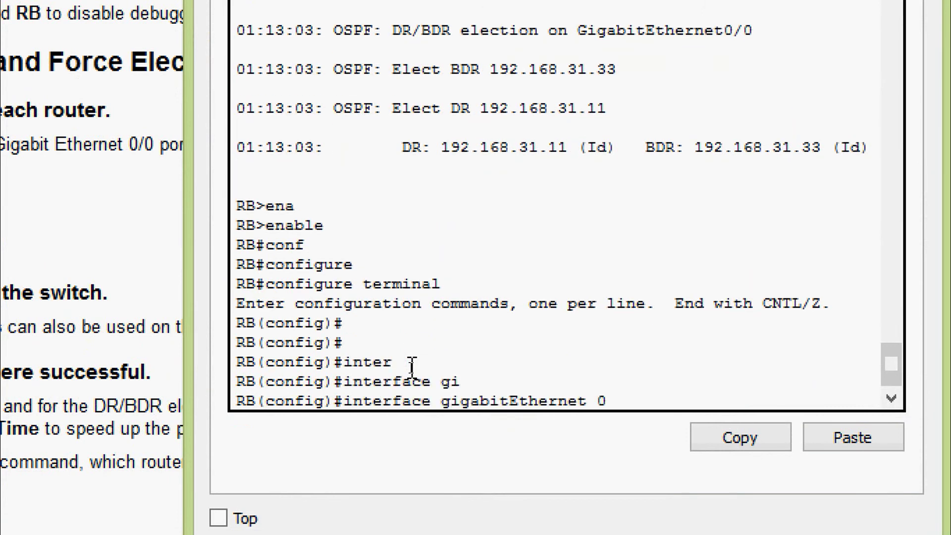
type("/0")
key("Return")
Step: Set the OSPF priority of RB's GigabitEthernet 0/0 to 100, leave configuration mode and close RB's window
type("ip os")
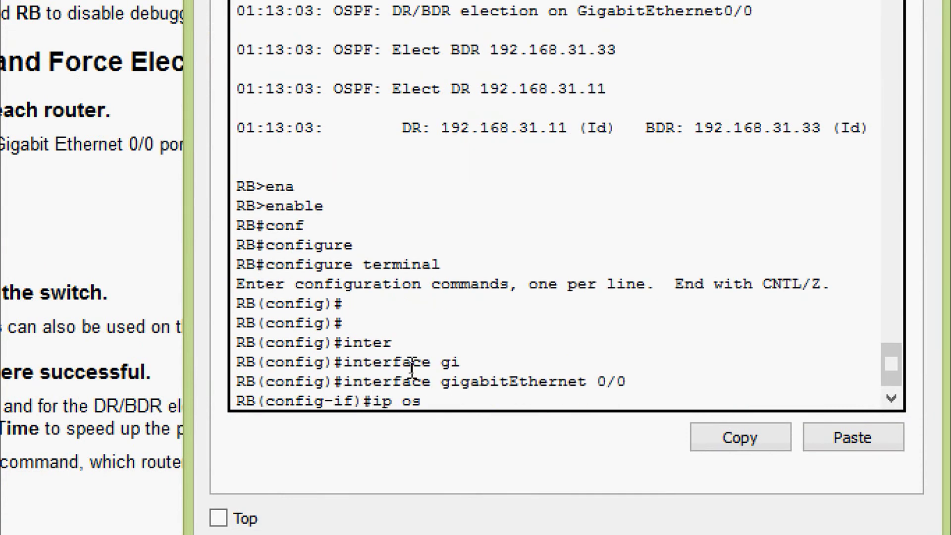
key("Tab")
type("pr")
key("Tab")
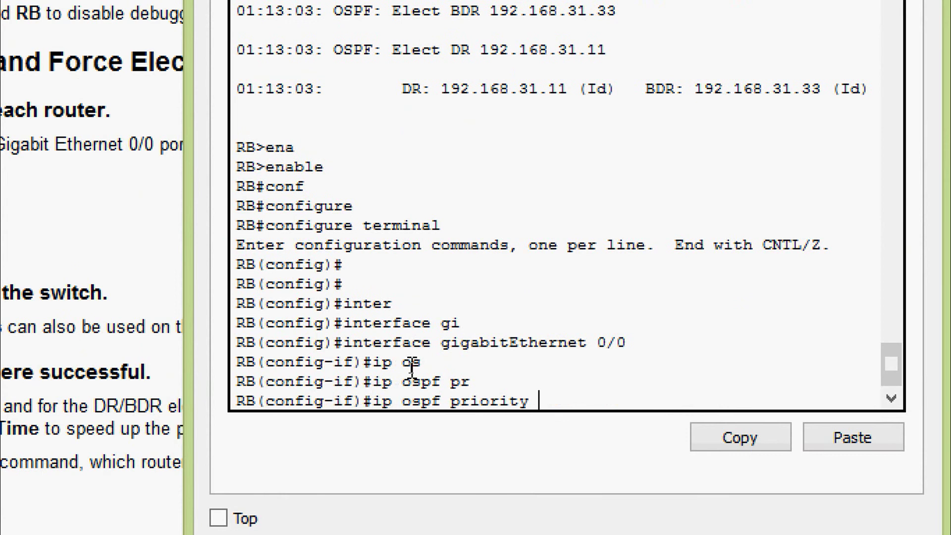
type("100")
key("Return")
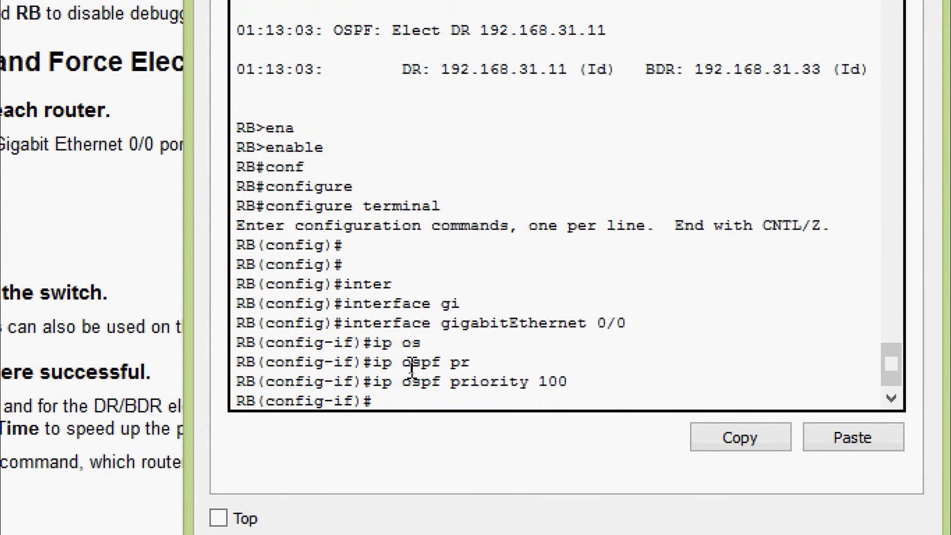
key("ctrl+z")
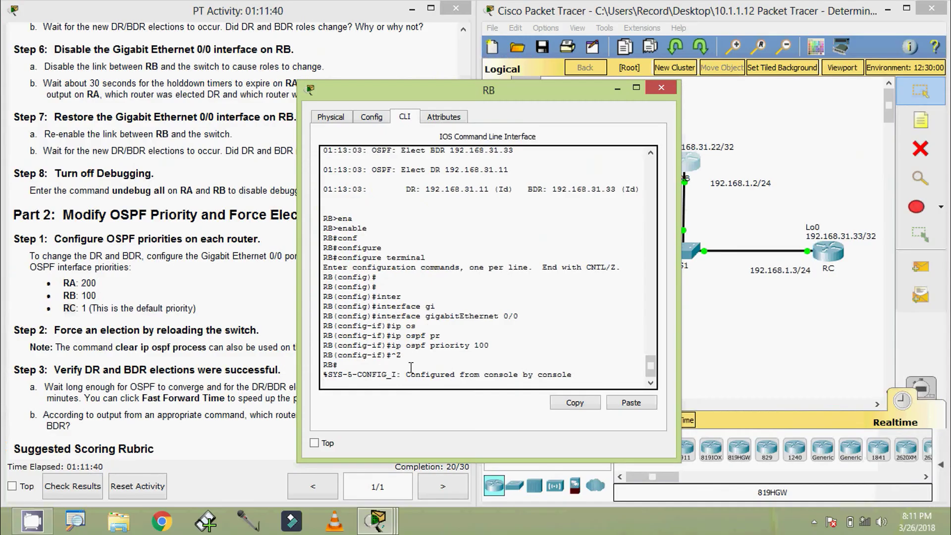
left_click(662, 92)
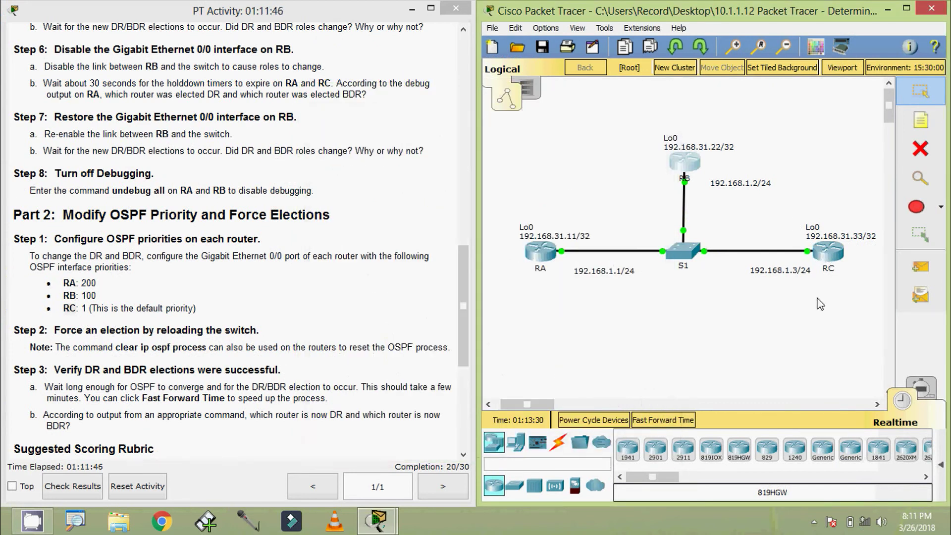
Step: Reopen RC's command line and enter global configuration mode with configure terminal
left_click(830, 257)
left_click_drag(436, 101, 458, 81)
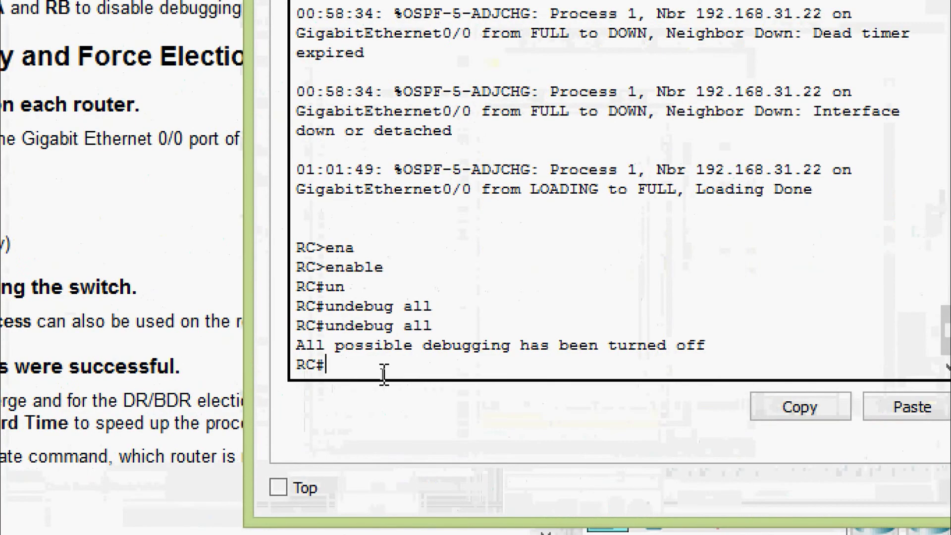
type("conf")
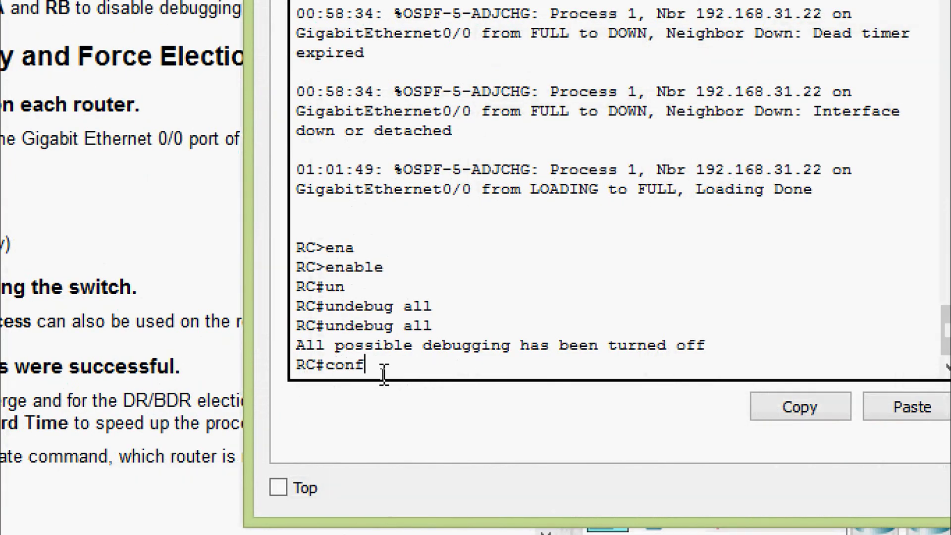
key("Tab")
type("t")
key("Tab")
key("Return")
key("Return")
Step: Enter interface configuration mode for gigabitEthernet 0/0 on RC
type("inter")
key("Tab")
type("g")
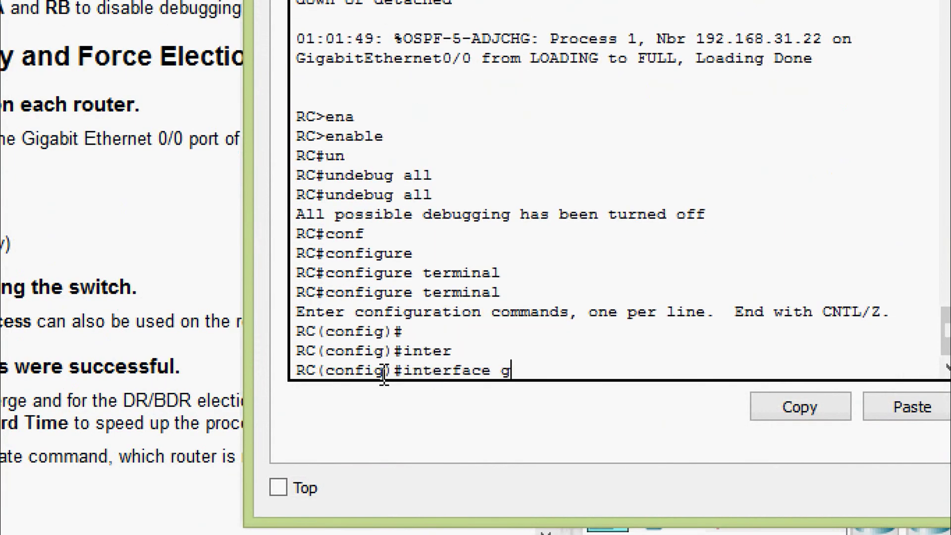
type("i")
key("Tab")
type("0/0")
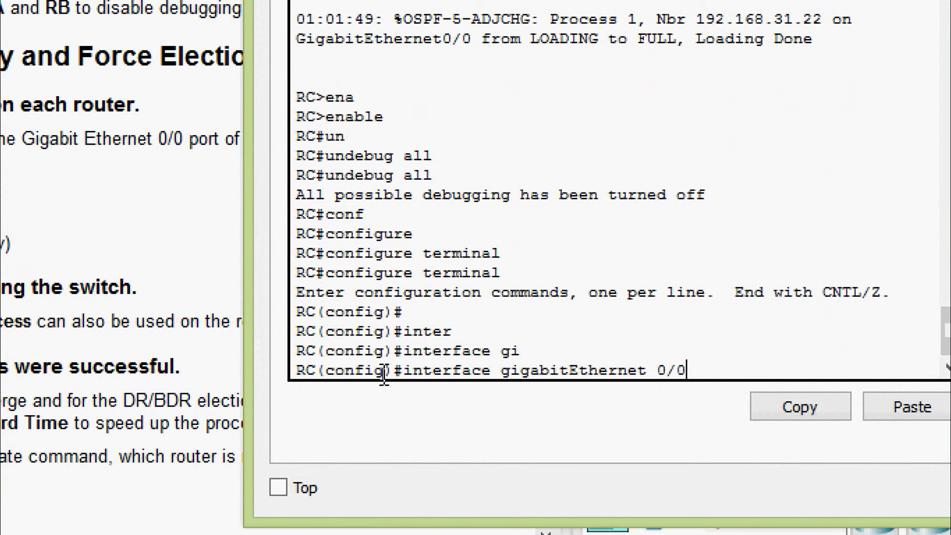
key("Return")
Step: Set the OSPF priority of RC's GigabitEthernet 0/0 to 1 and leave configuration mode
type("ip os")
key("Tab")
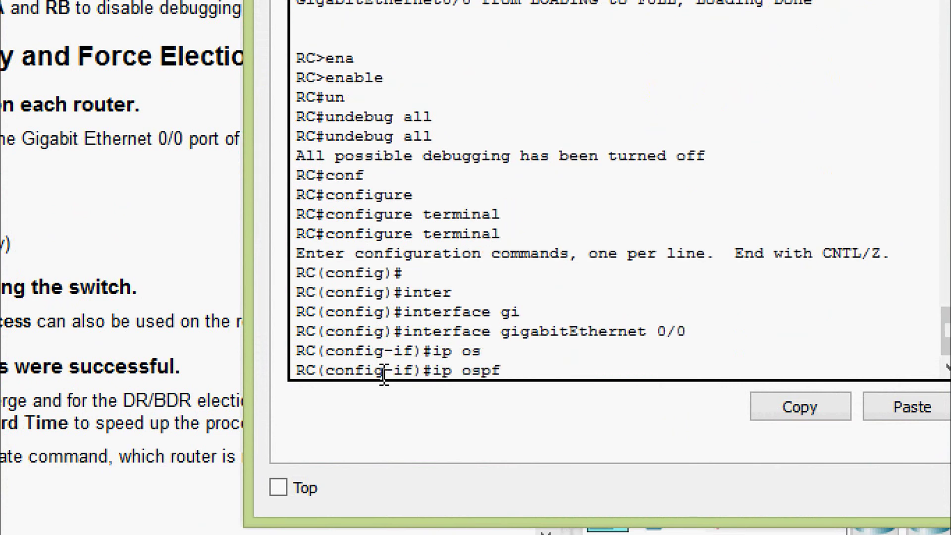
type("pr")
key("Tab")
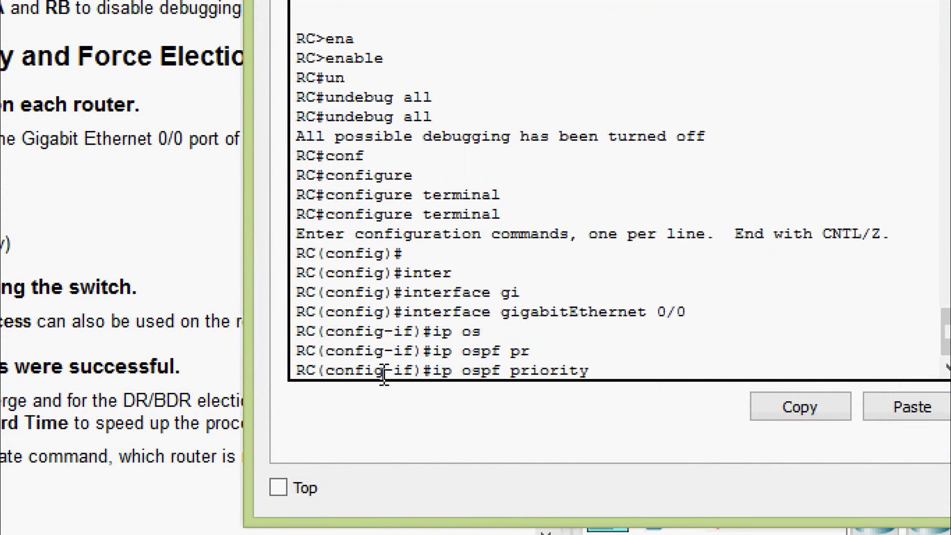
type("1")
key("Return")
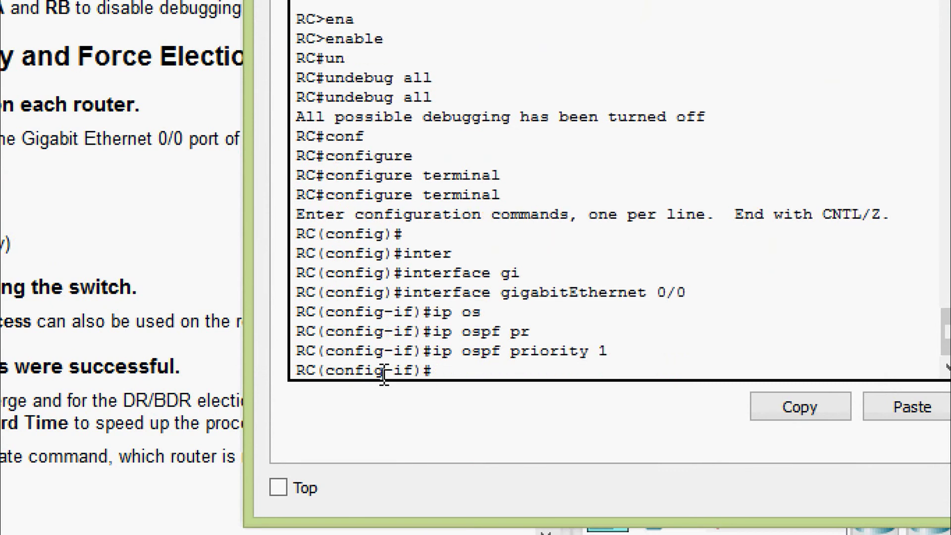
key("ctrl+z")
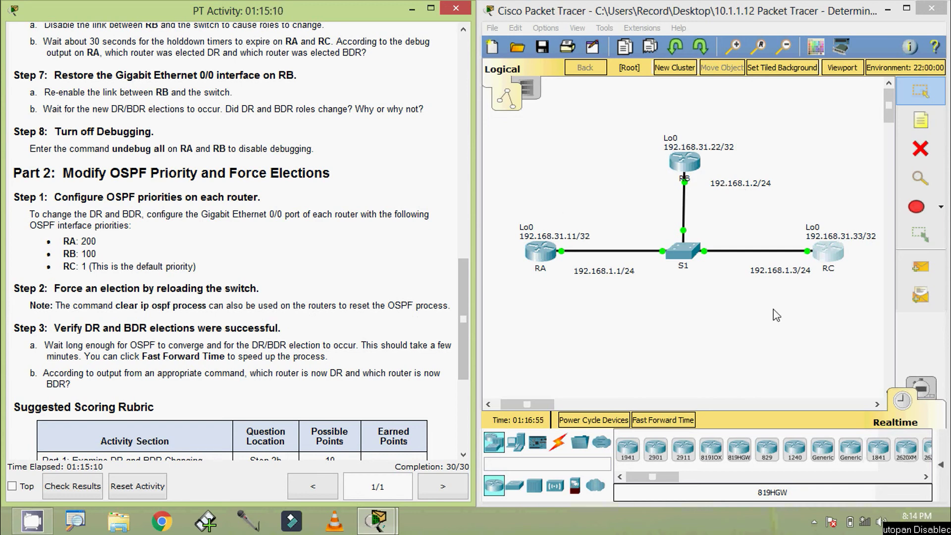
Step: Open the command line of switch S1 and enter privileged EXEC mode with enable
left_click(682, 258)
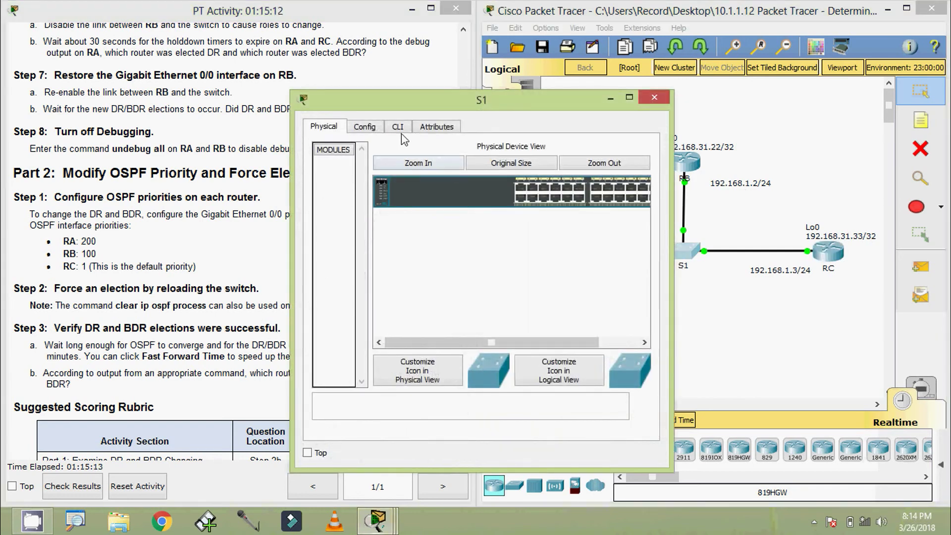
left_click(401, 130)
left_click_drag(409, 115, 430, 100)
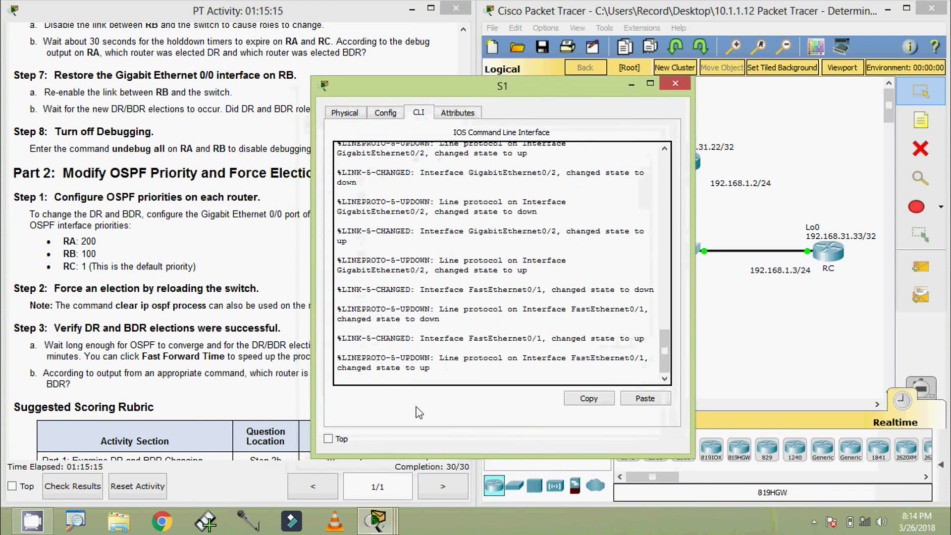
key("Return")
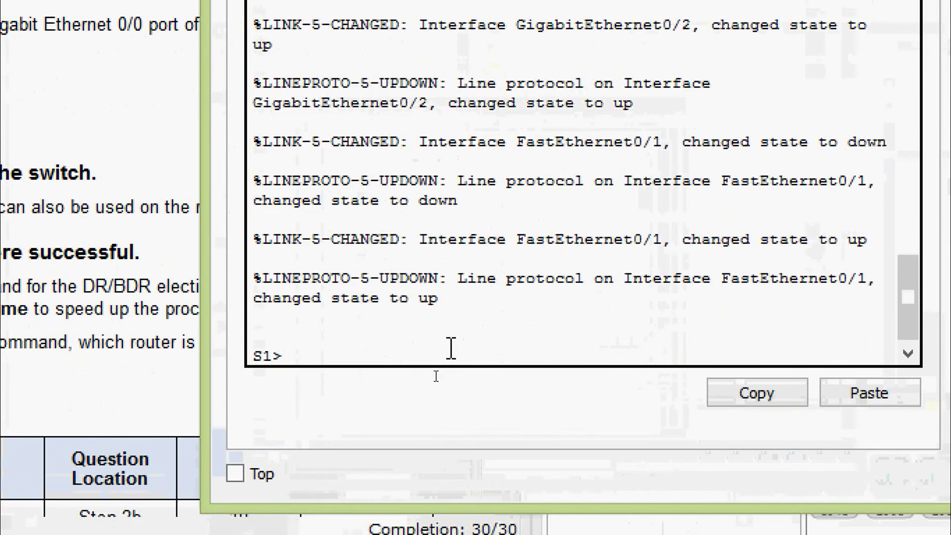
type("ena")
key("Tab")
key("Return")
Step: Reload S1 with the reload command, confirm it, and fast-forward the simulation time for the new DR/BDR election
type("re")
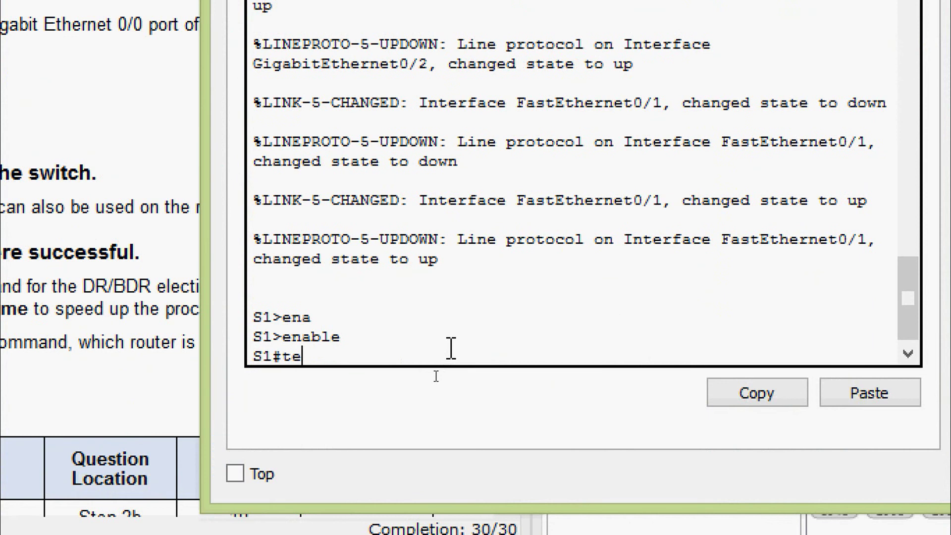
type("loa")
key("Tab")
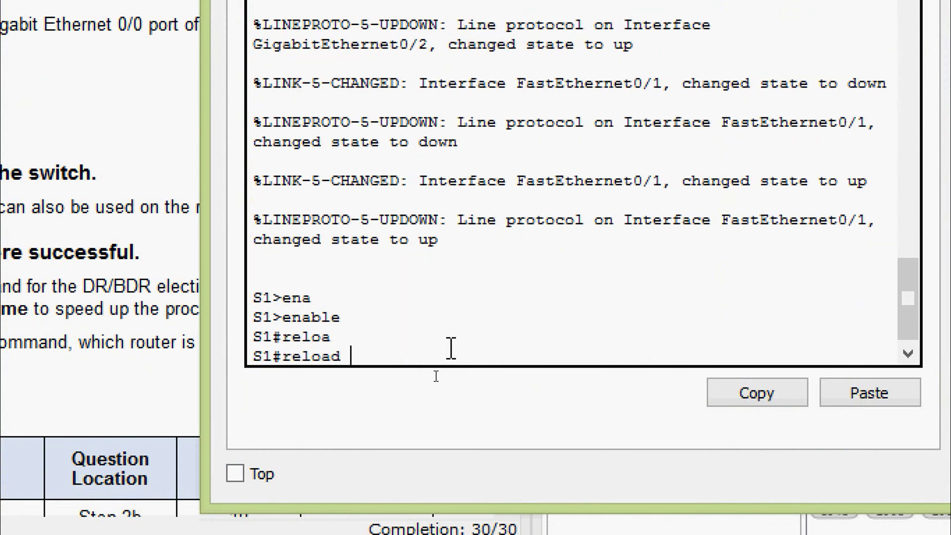
key("Return")
key("Return")
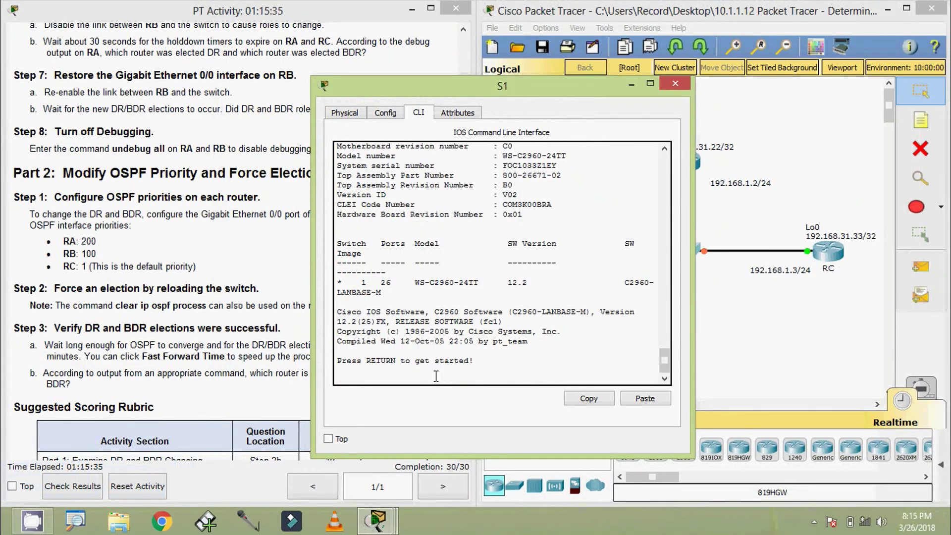
key("Return")
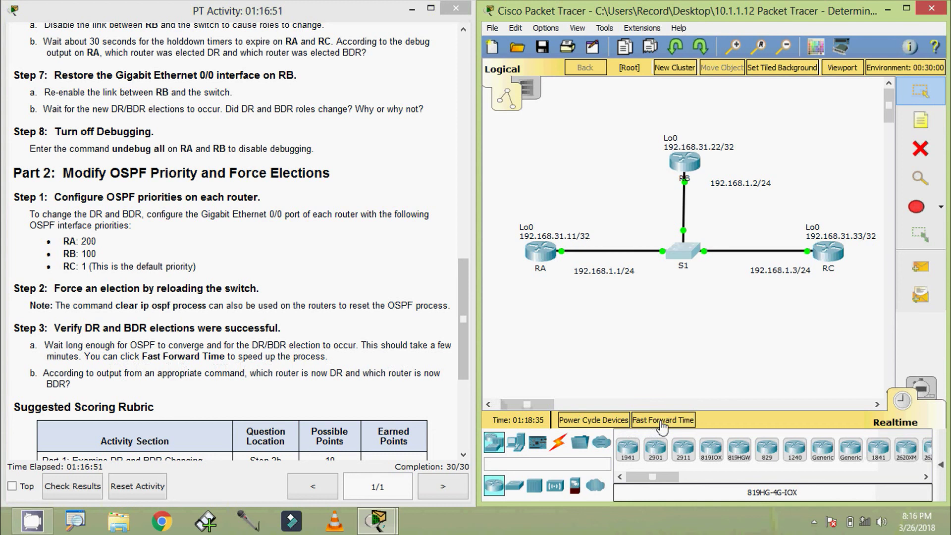
left_click(664, 421)
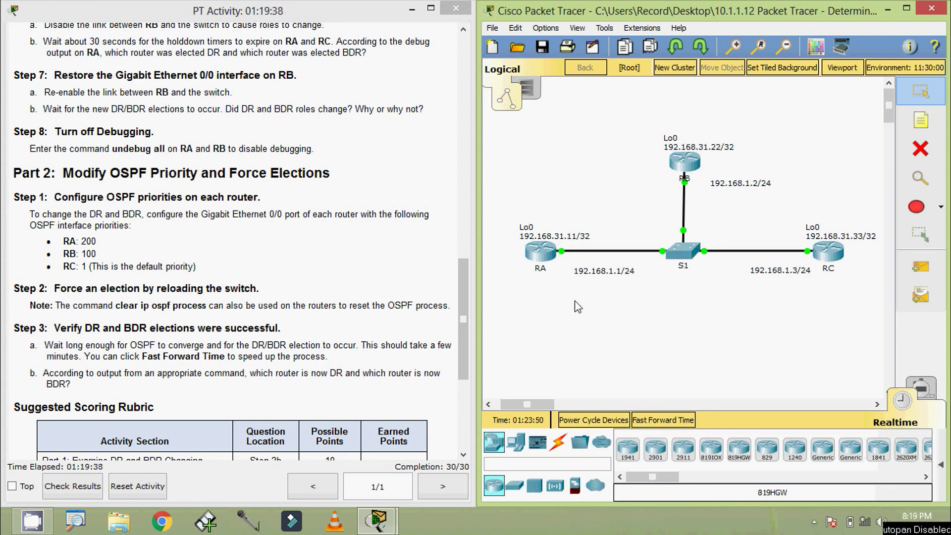
Step: Open RA's command line and enter privileged EXEC mode with enable
left_click(542, 259)
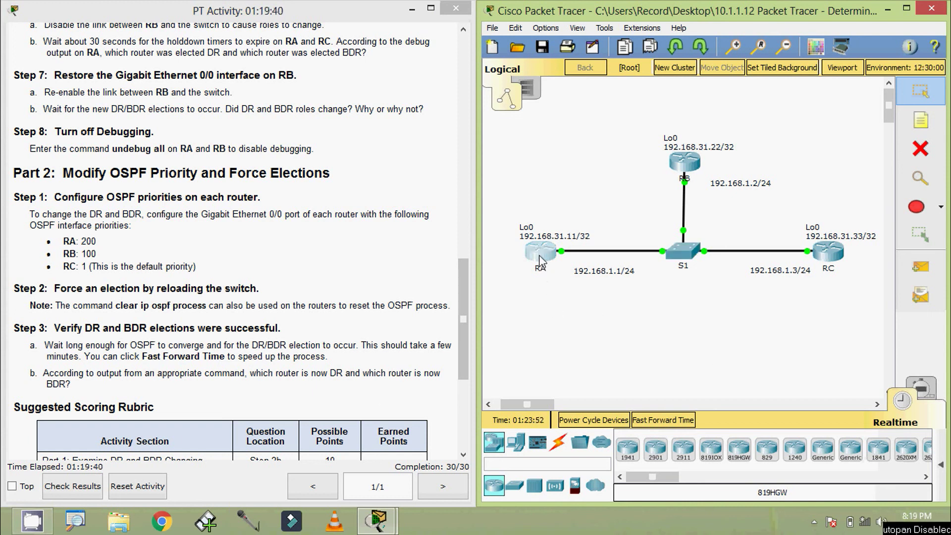
left_click_drag(429, 72, 168, 29)
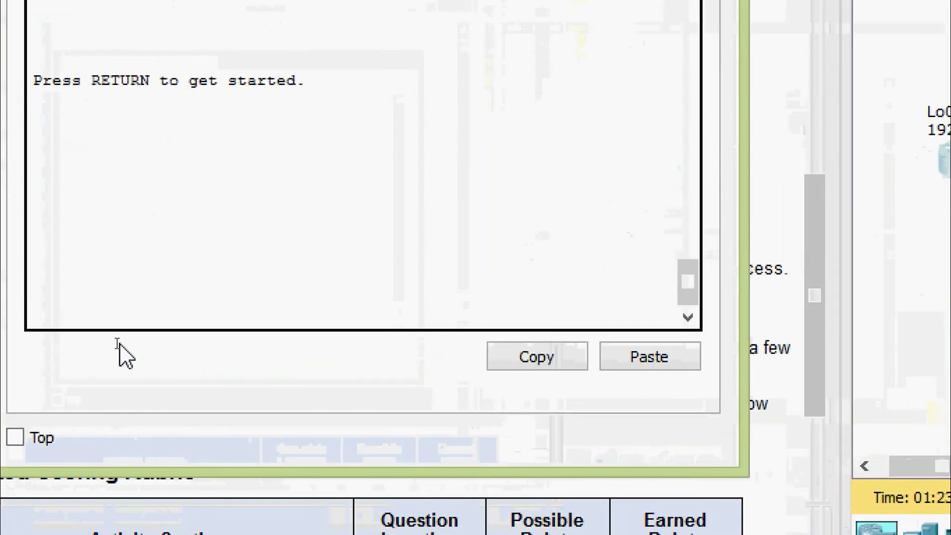
key("Return")
type("ena")
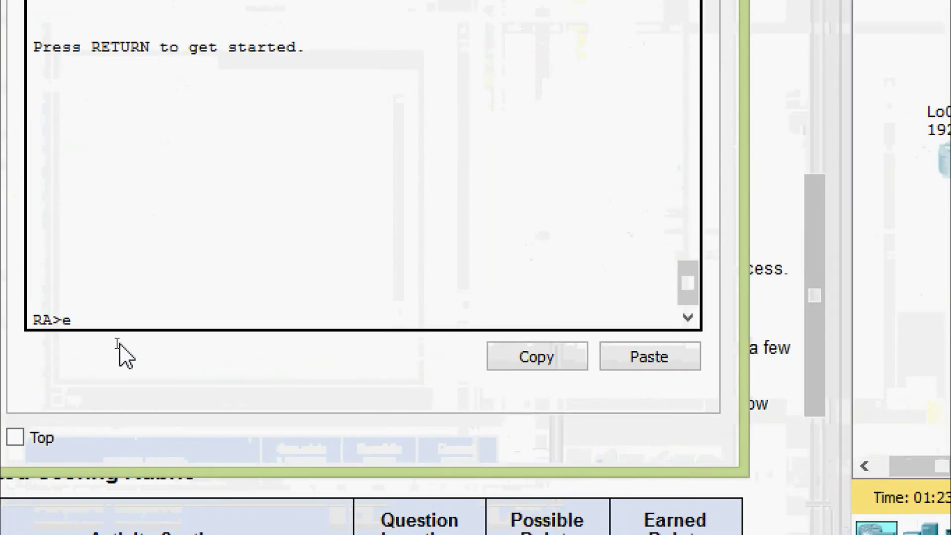
key("Tab")
key("Return")
Step: Run show ip ospf interface on RA and widen its window to fit the output
type("sh")
key("Tab")
type("ip ")
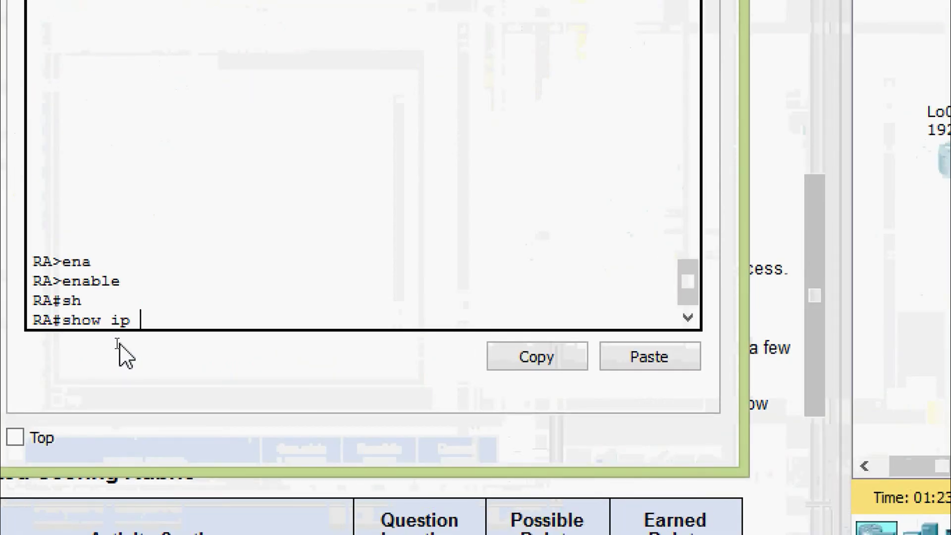
type("os")
key("Tab")
type("in")
key("Tab")
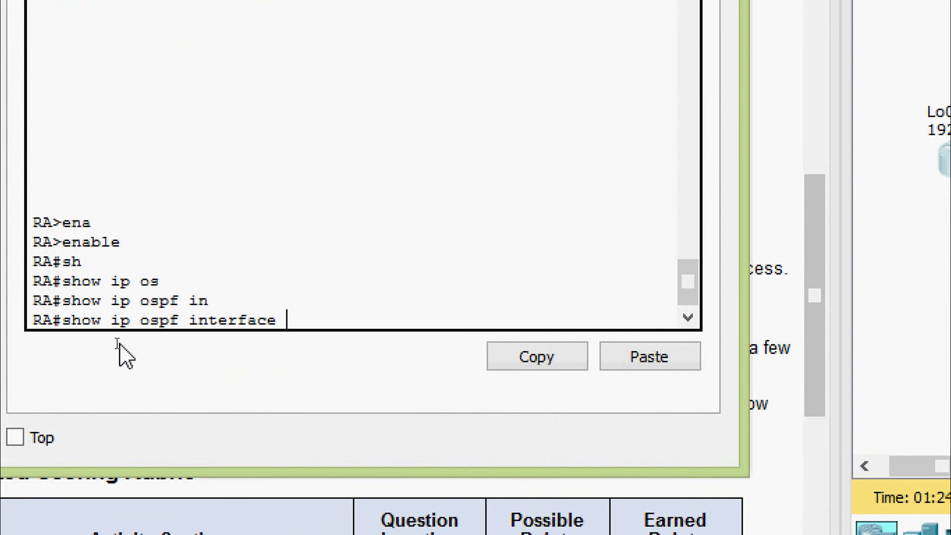
key("Return")
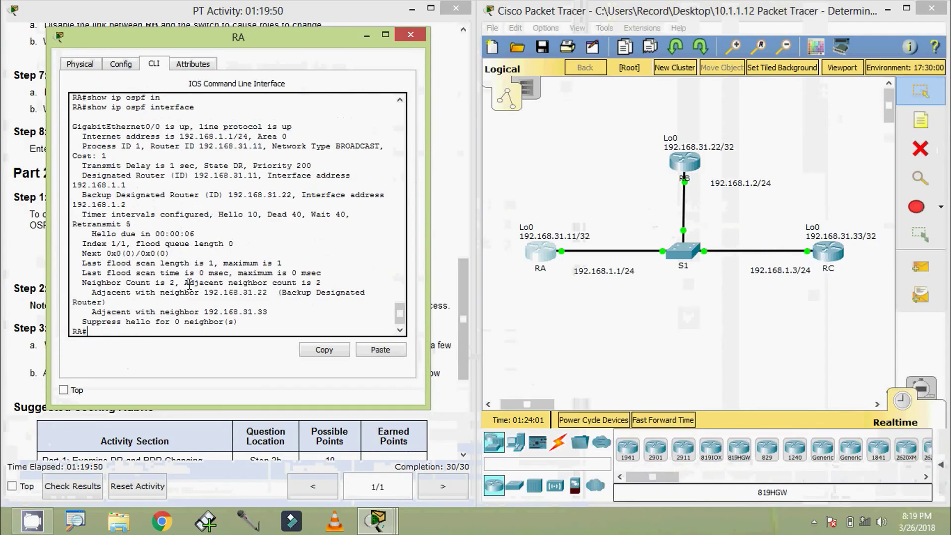
left_click_drag(429, 226, 481, 223)
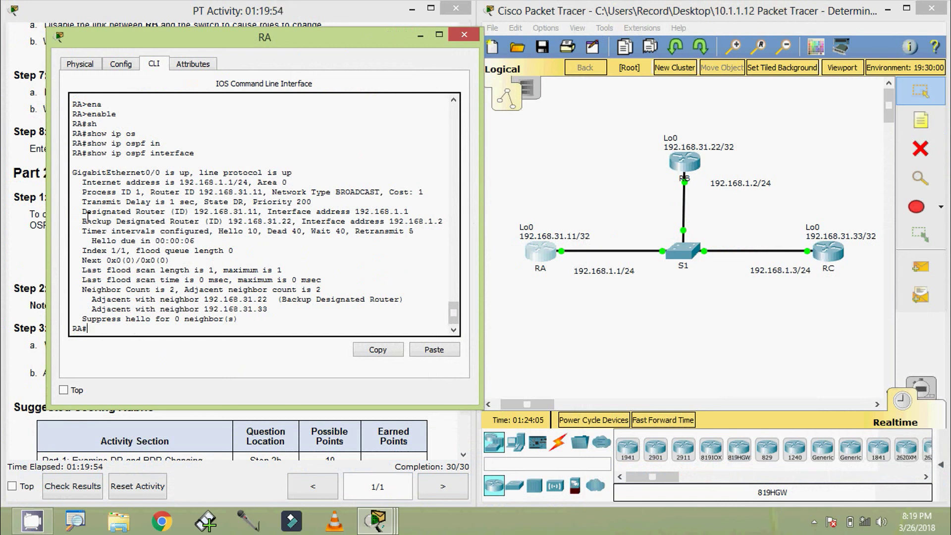
Step: Compare the designated and backup designated router IDs in RA's output with the topology's loopback addresses, and return to the beginning of the instructions
left_click_drag(82, 211, 260, 213)
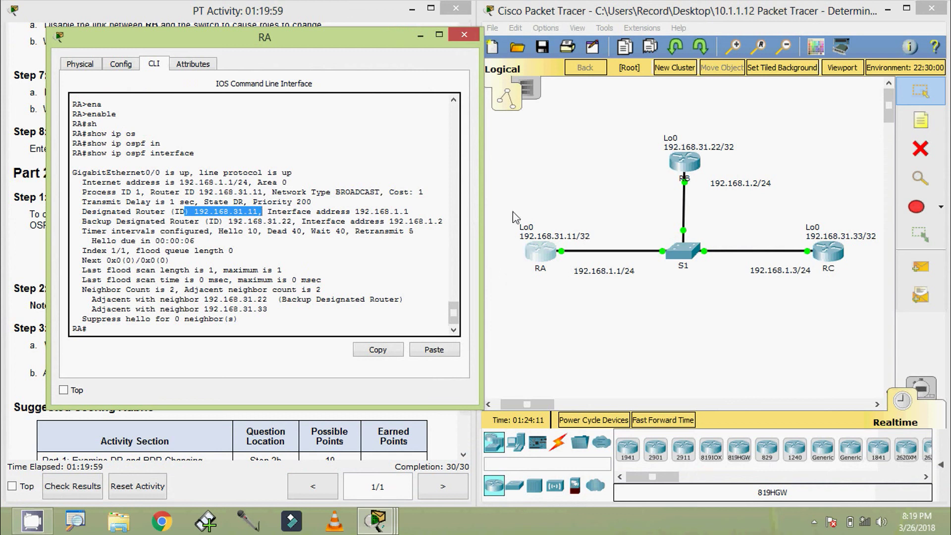
left_click_drag(506, 203, 554, 266)
left_click(560, 273)
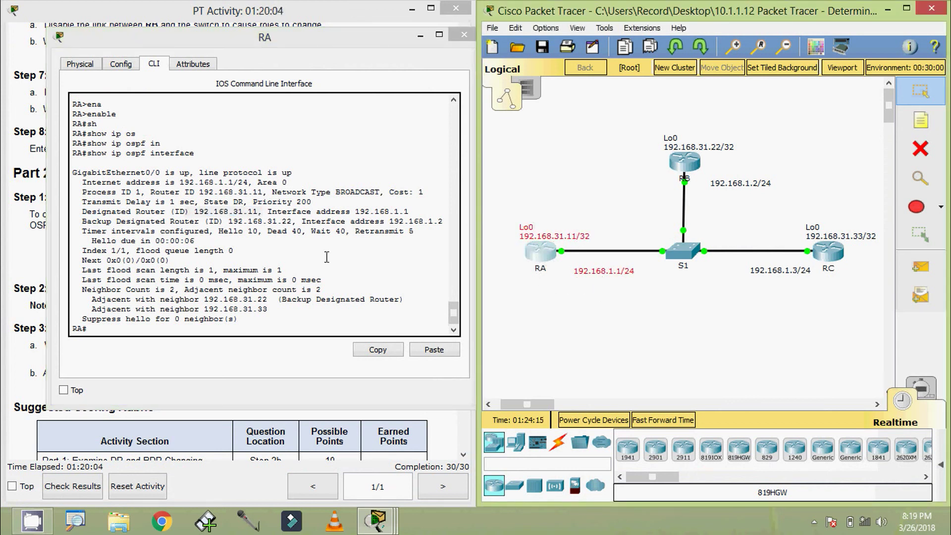
left_click(296, 260)
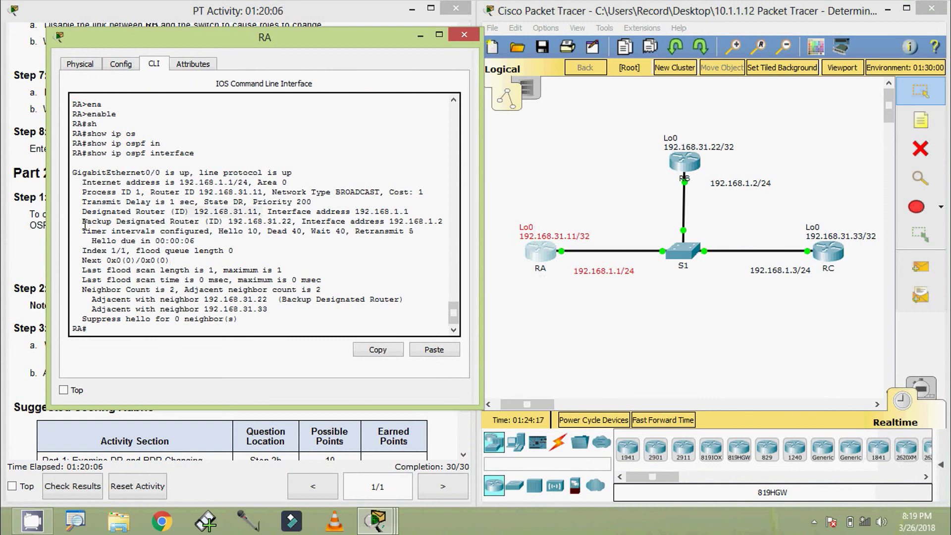
left_click_drag(85, 226, 297, 221)
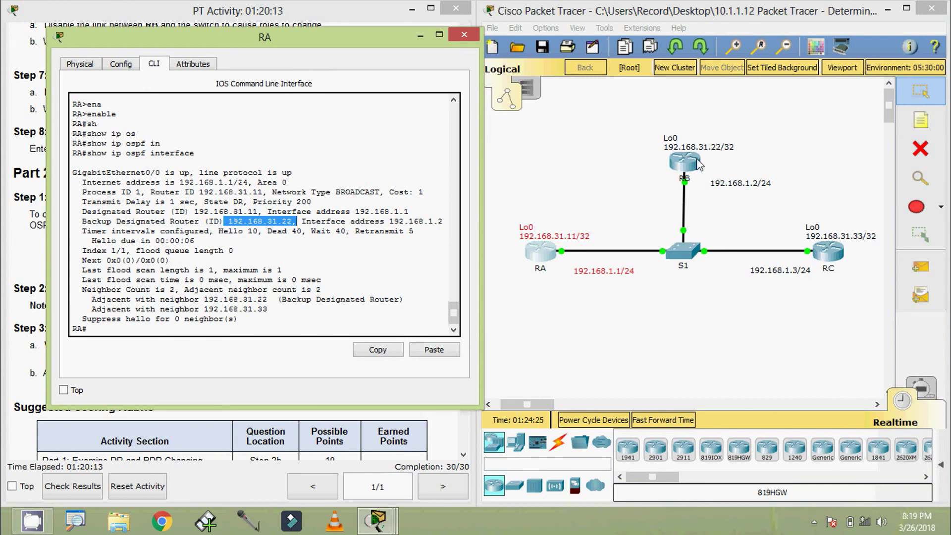
left_click(353, 223)
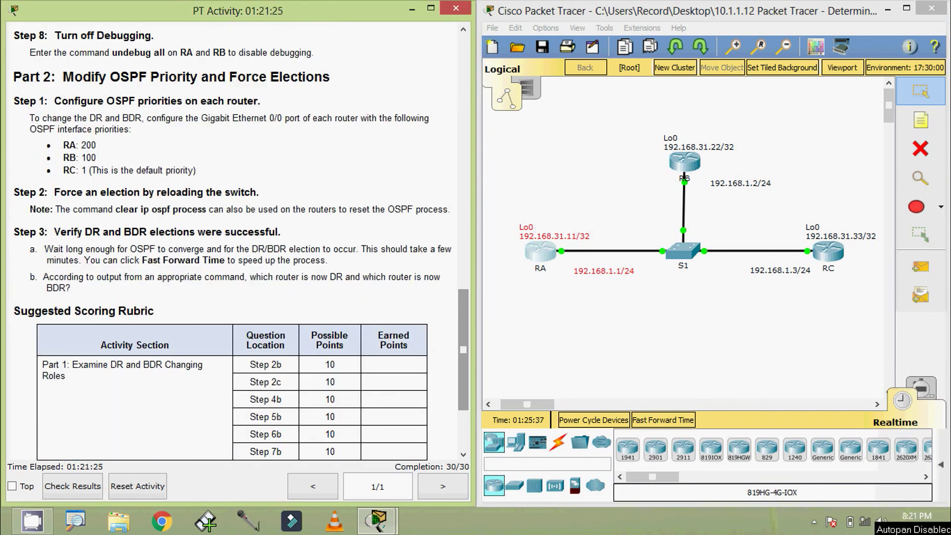
left_click_drag(465, 349, 463, 71)
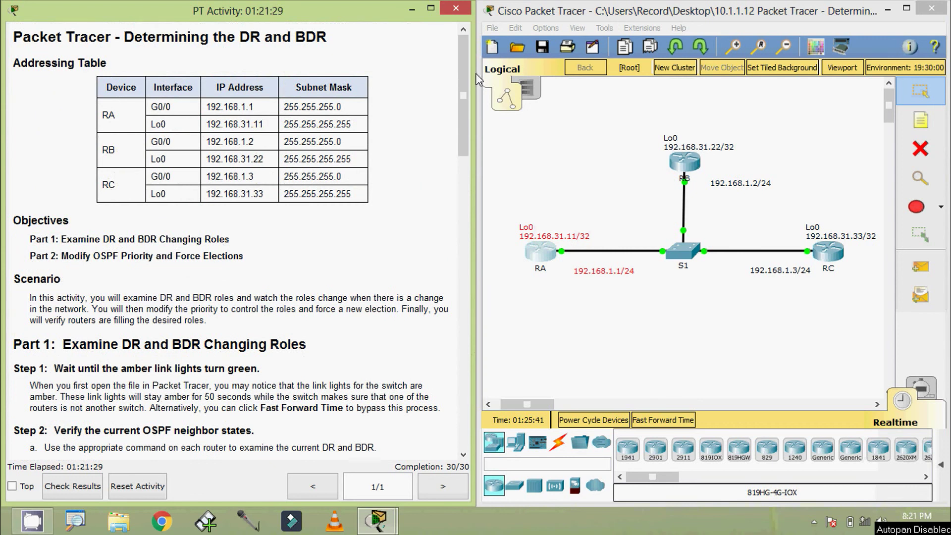